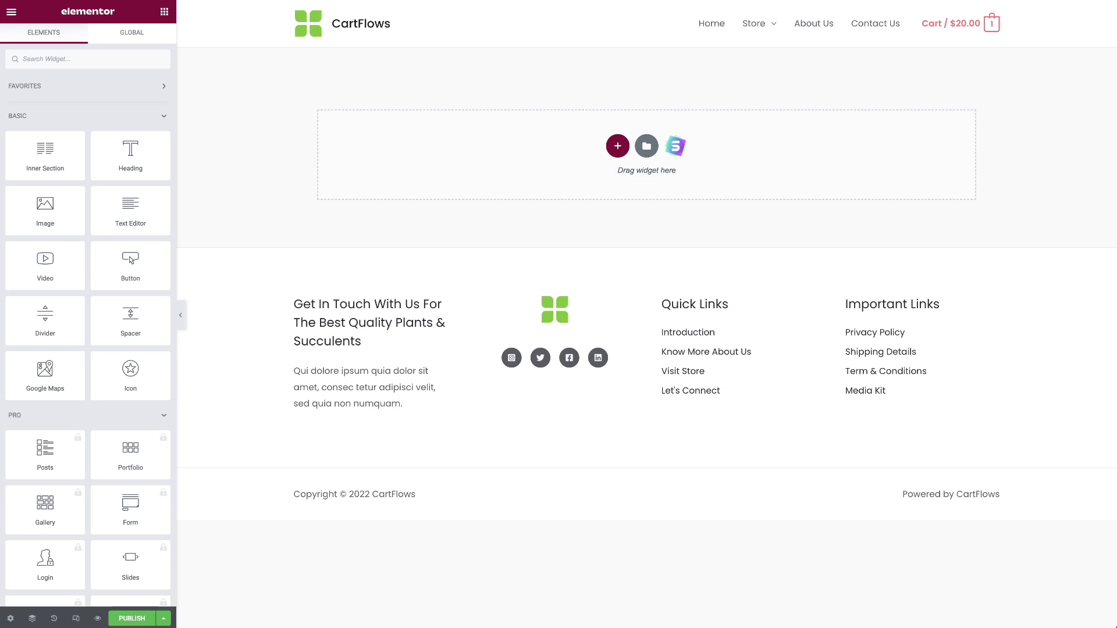
- Give the empty section on the CartFlows page a three-column structure
{"action": "left_click", "coordinate": [614, 146]}
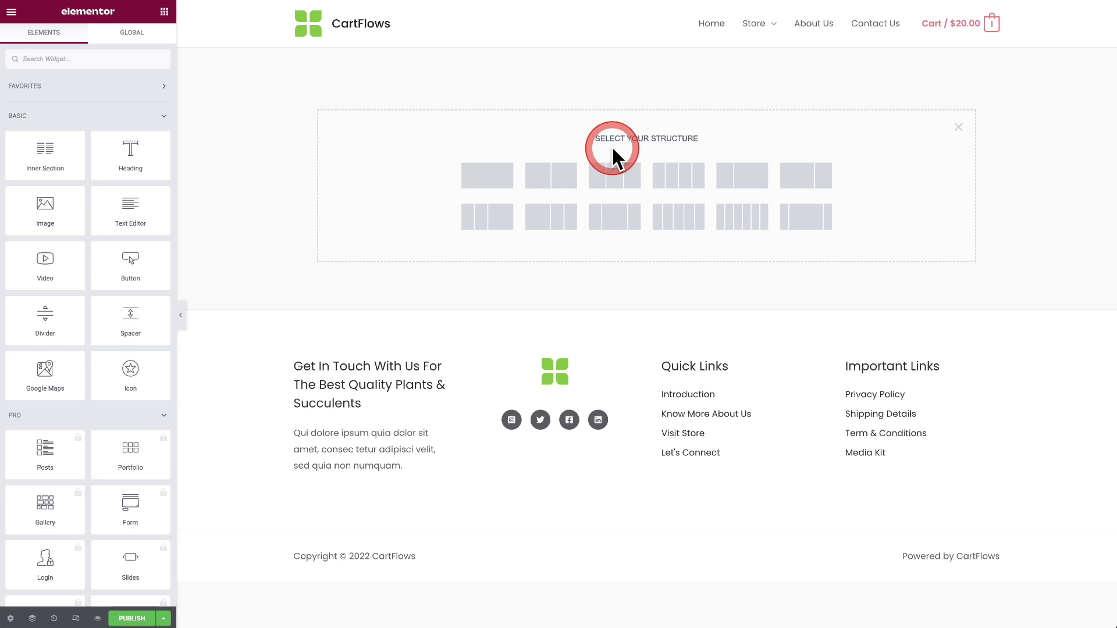
{"action": "left_click", "coordinate": [614, 177]}
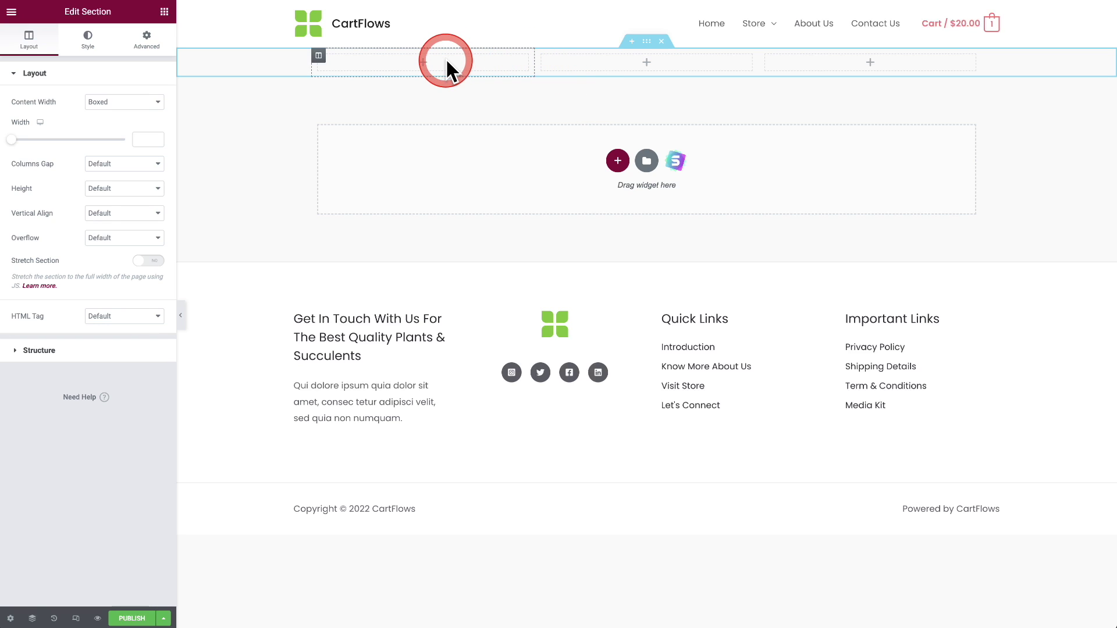
{"action": "left_click", "coordinate": [165, 14]}
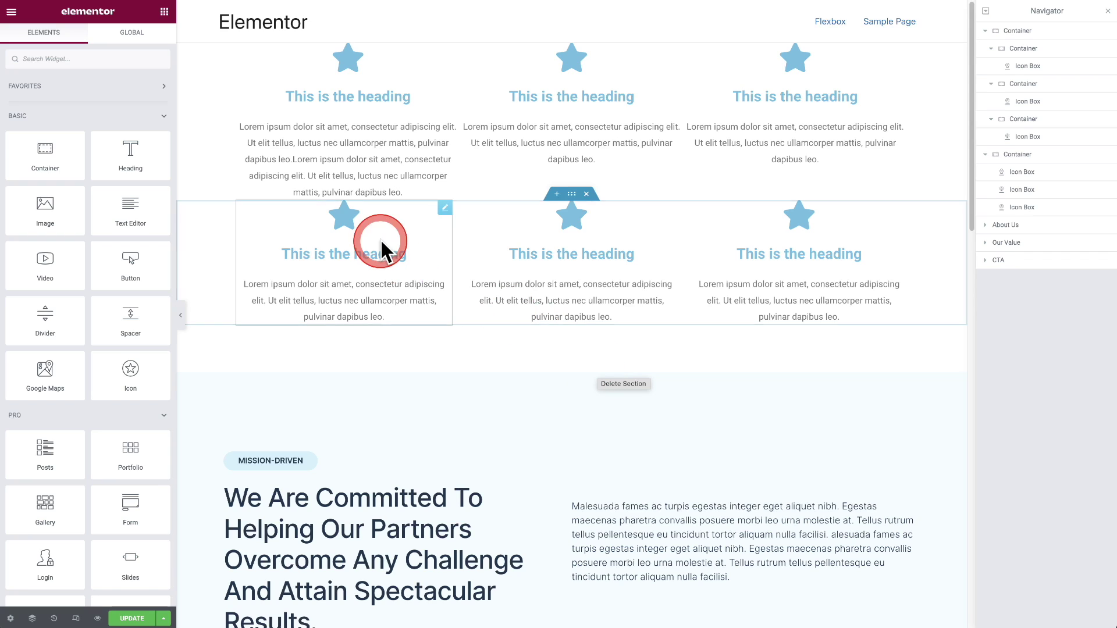
- Drop a new container below the icon-box grid and pick a two-column structure for it
{"action": "left_click_drag", "start_coordinate": [48, 155], "coordinate": [457, 343]}
{"action": "left_click_drag", "start_coordinate": [549, 361], "coordinate": [559, 378]}
{"action": "left_click", "coordinate": [559, 379]}
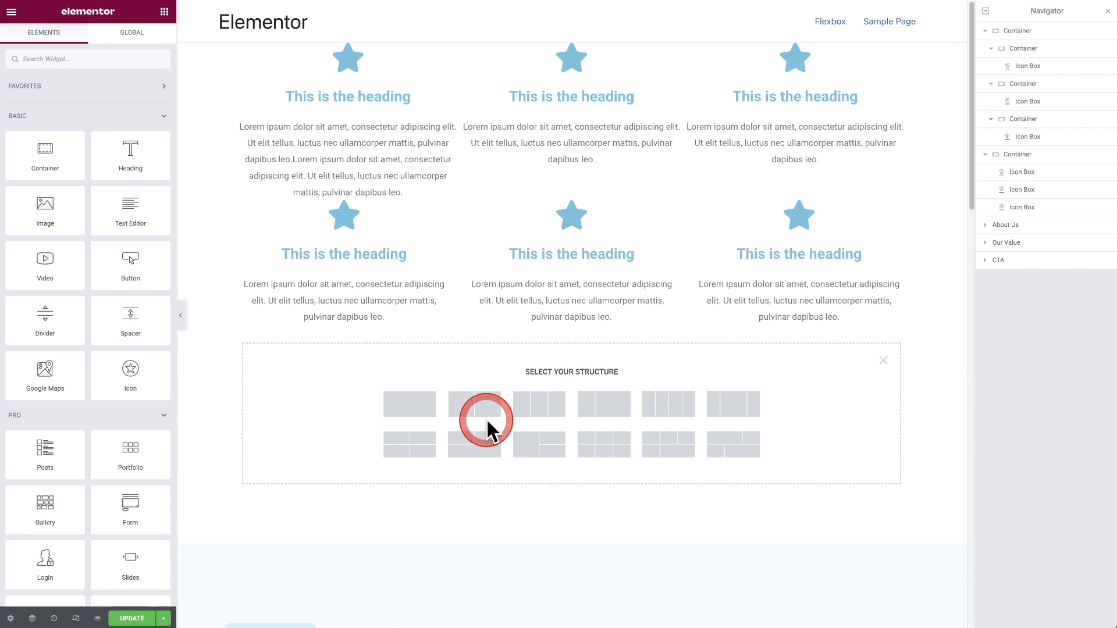
{"action": "left_click", "coordinate": [486, 418]}
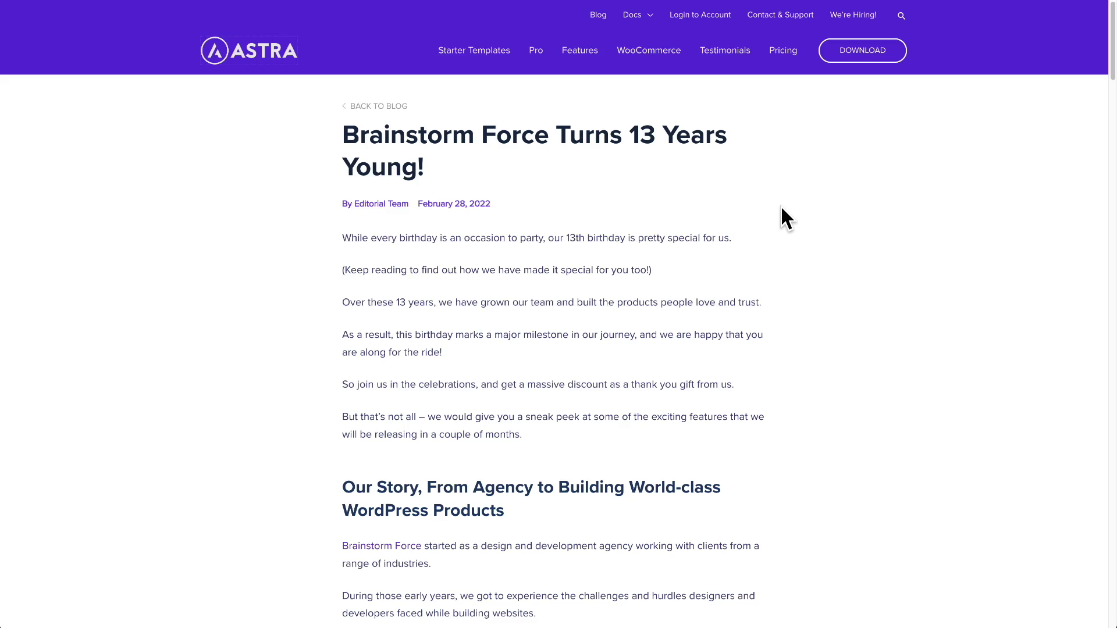
- Scroll the Astra post down to the 'Ultimate Addons for Gutenberg Will Soon Be Spectra' heading
{"action": "scroll", "coordinate": [781, 207], "scroll_direction": "down", "scroll_amount": 15}
{"action": "scroll", "coordinate": [782, 208], "scroll_direction": "down", "scroll_amount": 8}
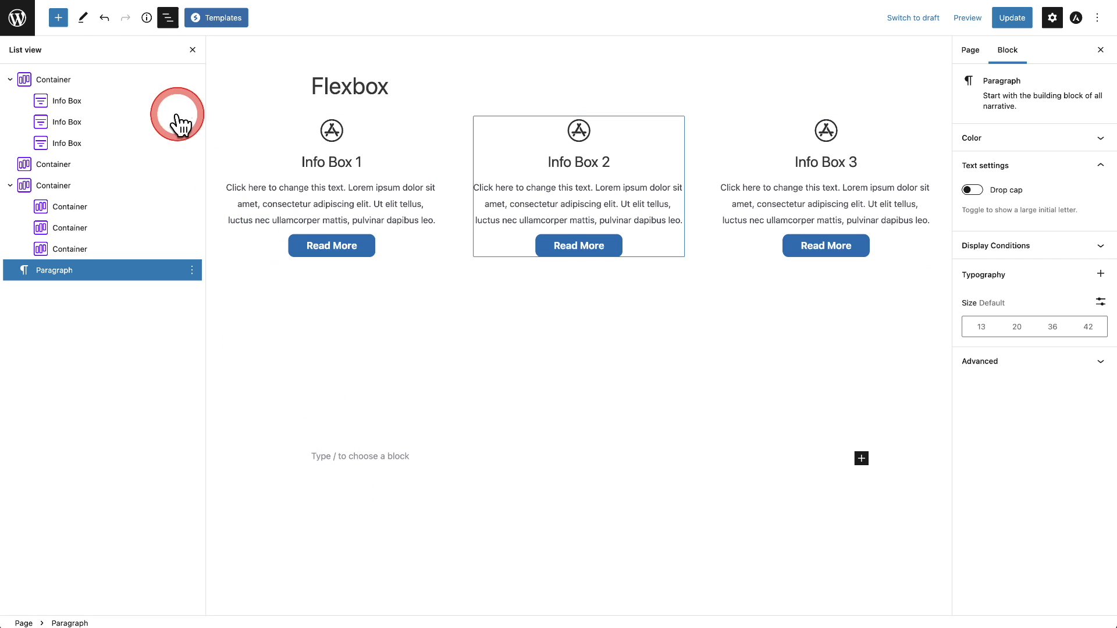
- Insert a Spectra Container with a three-column layout below the info boxes and show List View
{"action": "left_click", "coordinate": [58, 18]}
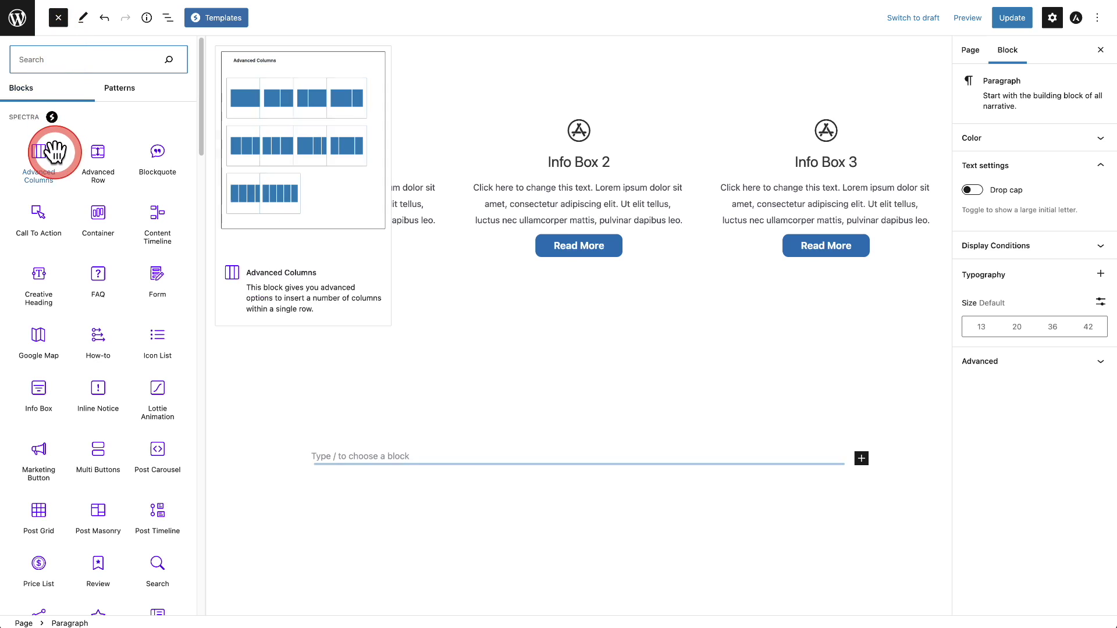
{"action": "left_click", "coordinate": [91, 218]}
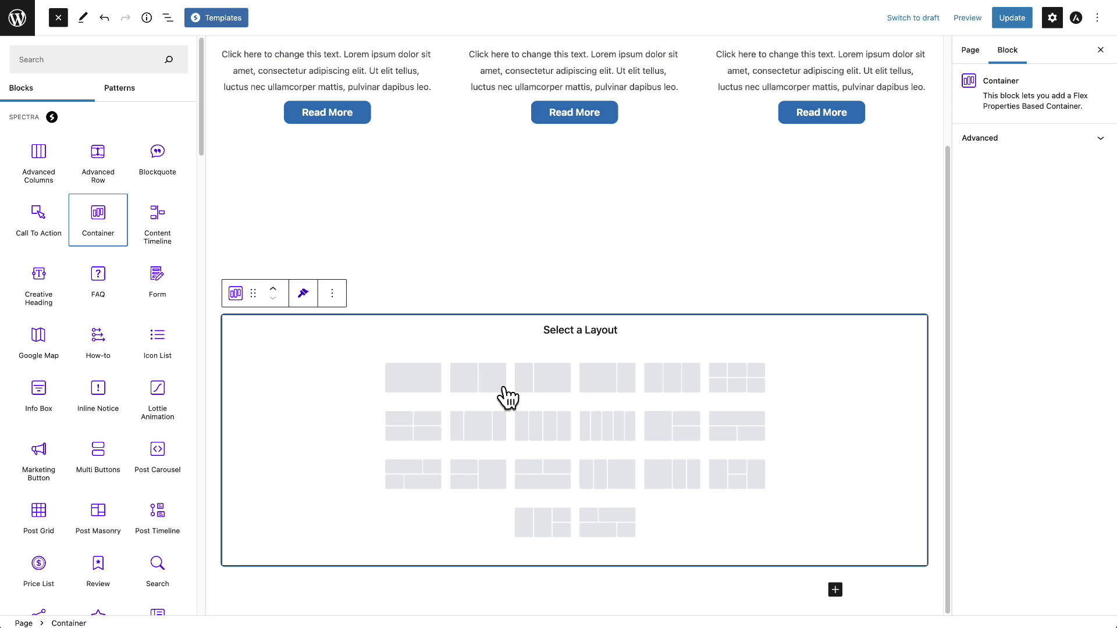
{"action": "left_click", "coordinate": [581, 390]}
{"action": "left_click", "coordinate": [581, 391]}
{"action": "left_click", "coordinate": [657, 381]}
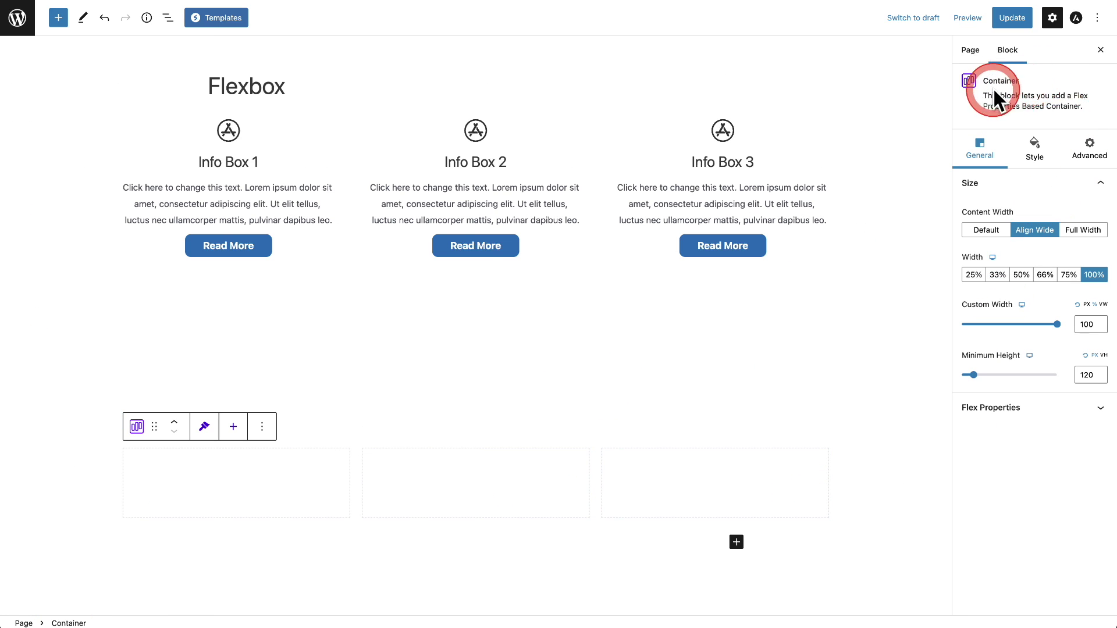
{"action": "left_click_drag", "start_coordinate": [989, 91], "coordinate": [1030, 93]}
{"action": "left_click", "coordinate": [167, 18]}
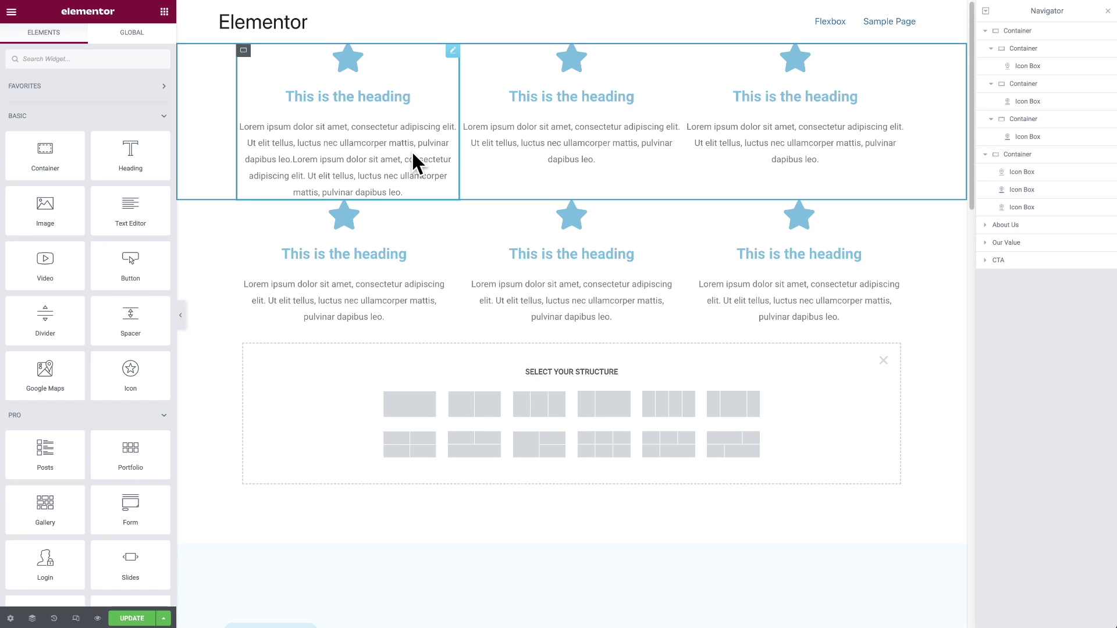
{"action": "left_click_drag", "start_coordinate": [412, 153], "coordinate": [657, 250]}
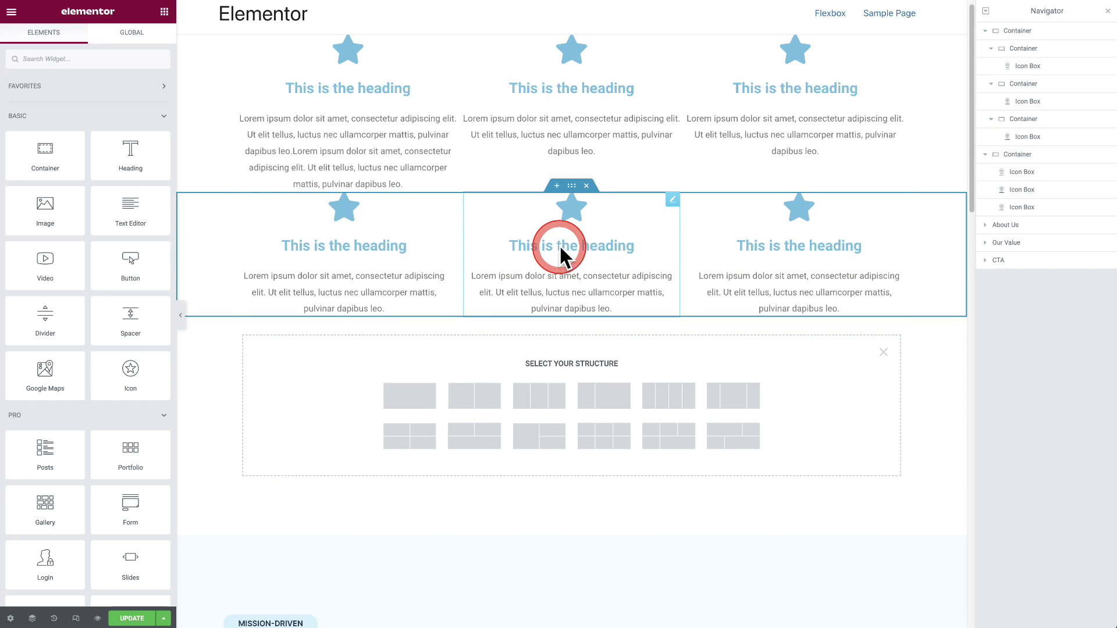
{"action": "left_click_drag", "start_coordinate": [560, 244], "coordinate": [477, 236]}
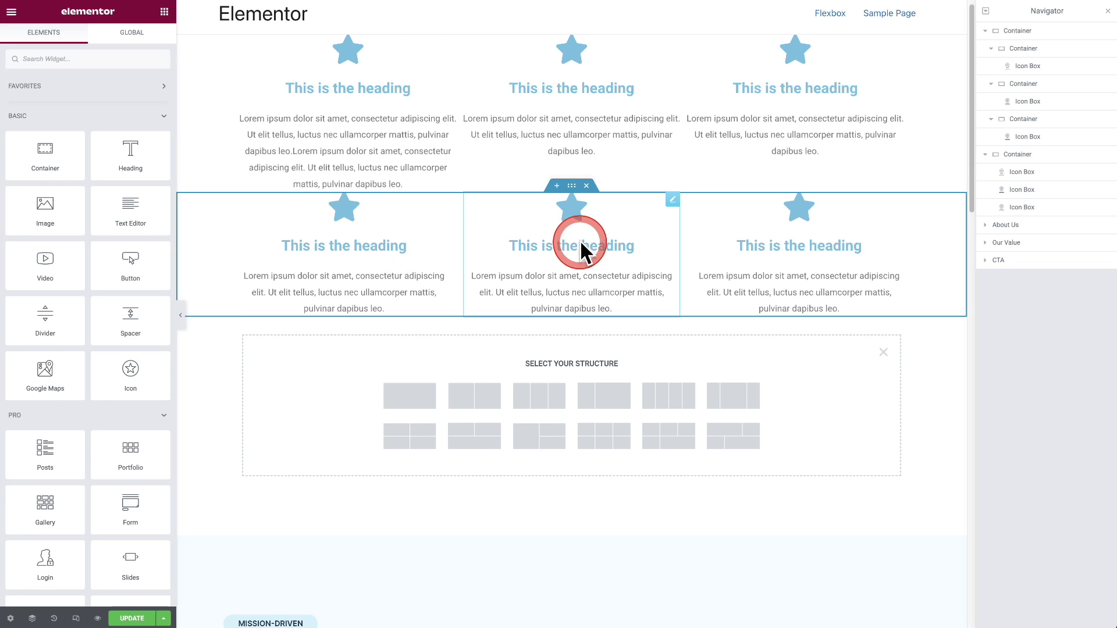
{"action": "left_click_drag", "start_coordinate": [598, 243], "coordinate": [717, 271]}
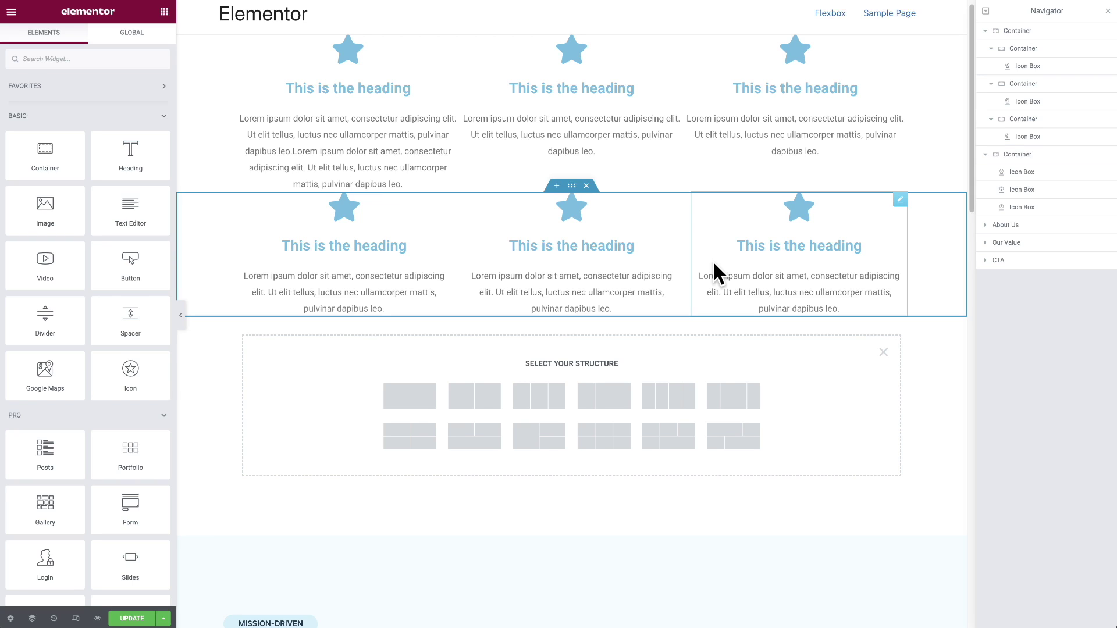
{"action": "left_click", "coordinate": [372, 268]}
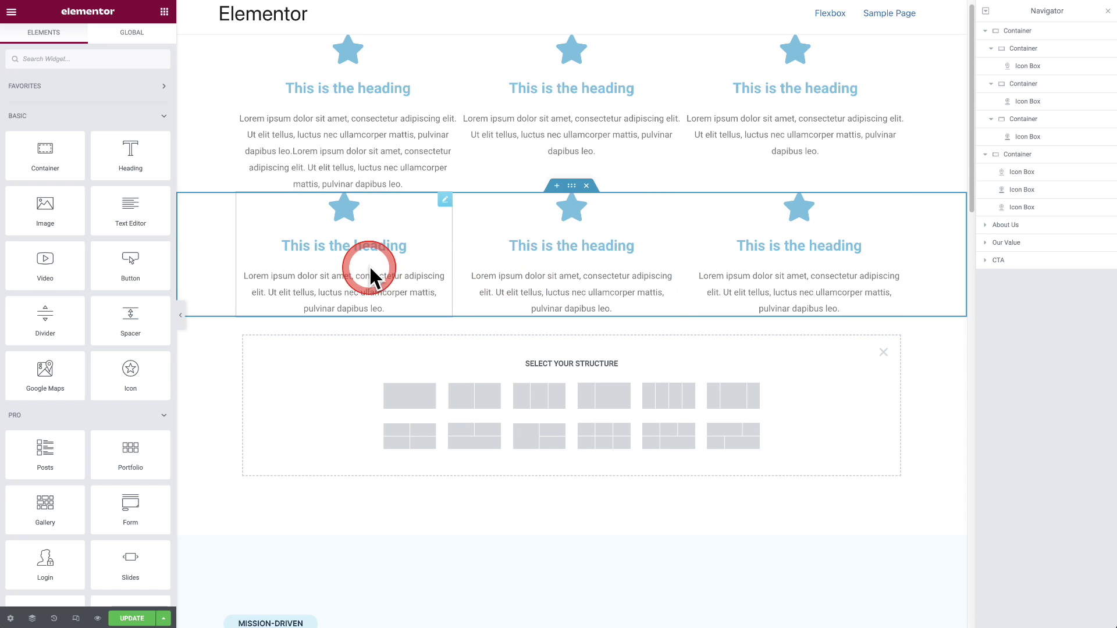
{"action": "left_click", "coordinate": [619, 275]}
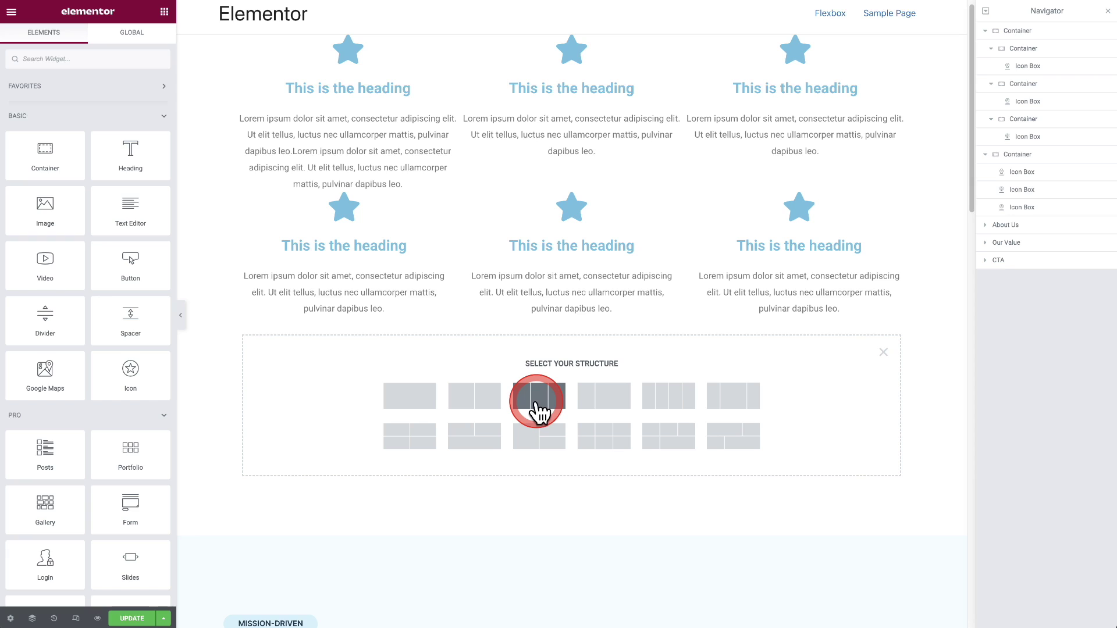
- Add a single-column container holding an Icon Box widget found by searching 'icon'
{"action": "left_click", "coordinate": [407, 400]}
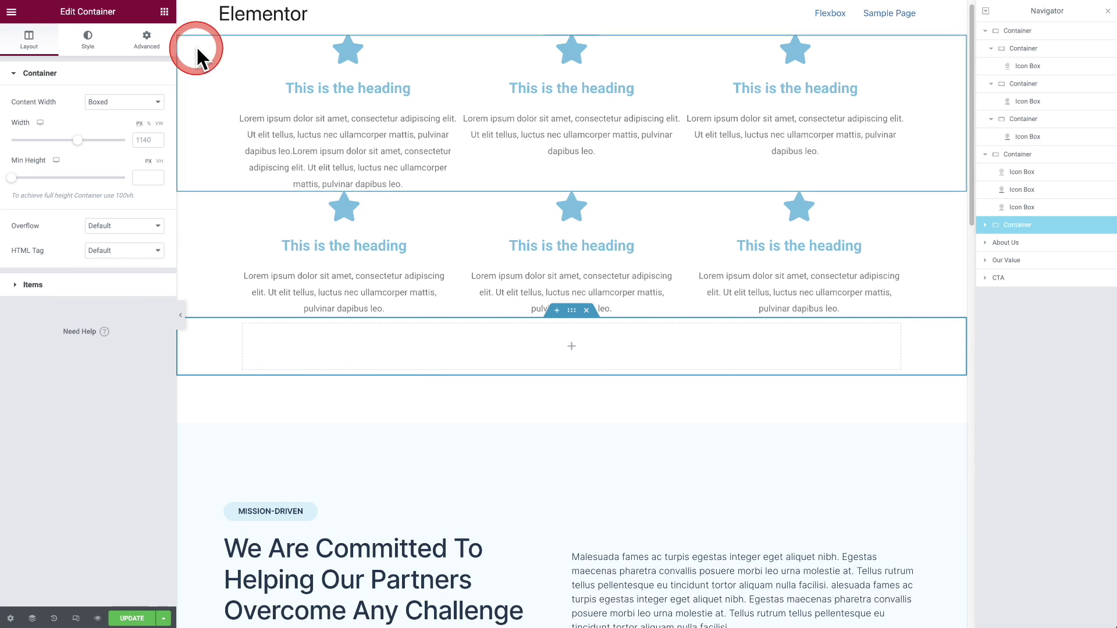
{"action": "left_click", "coordinate": [165, 12]}
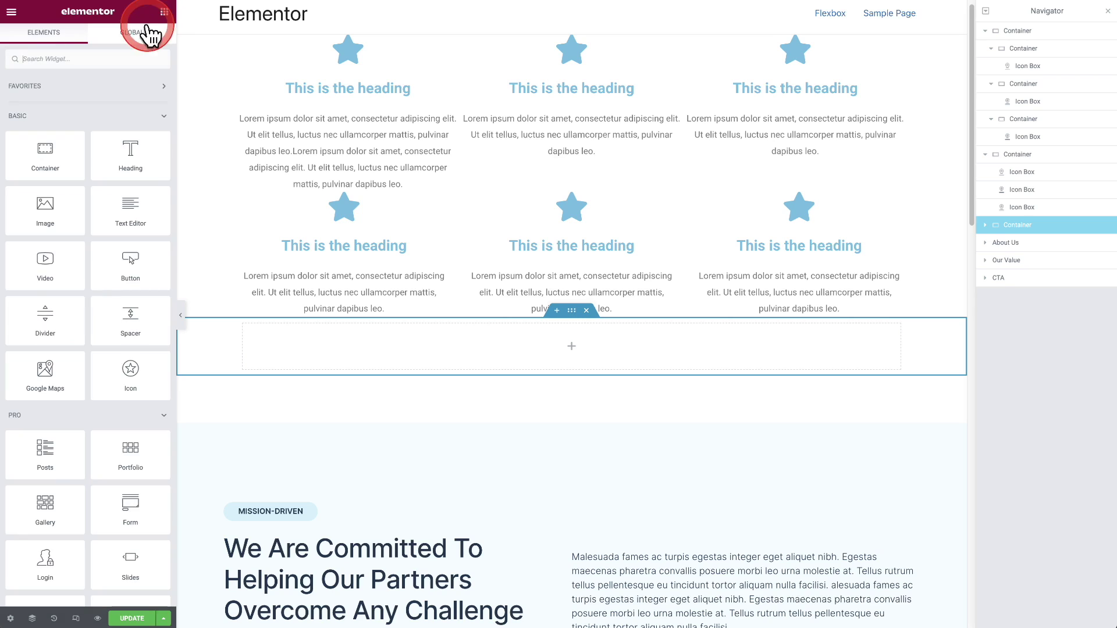
{"action": "left_click", "coordinate": [98, 62]}
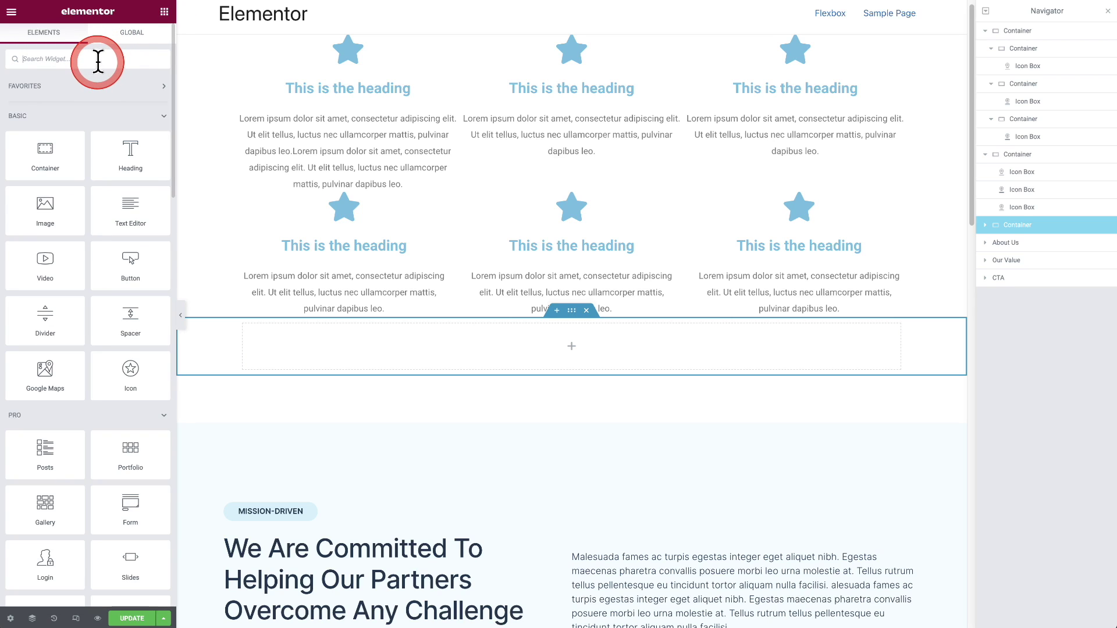
{"action": "type", "text": "icon"}
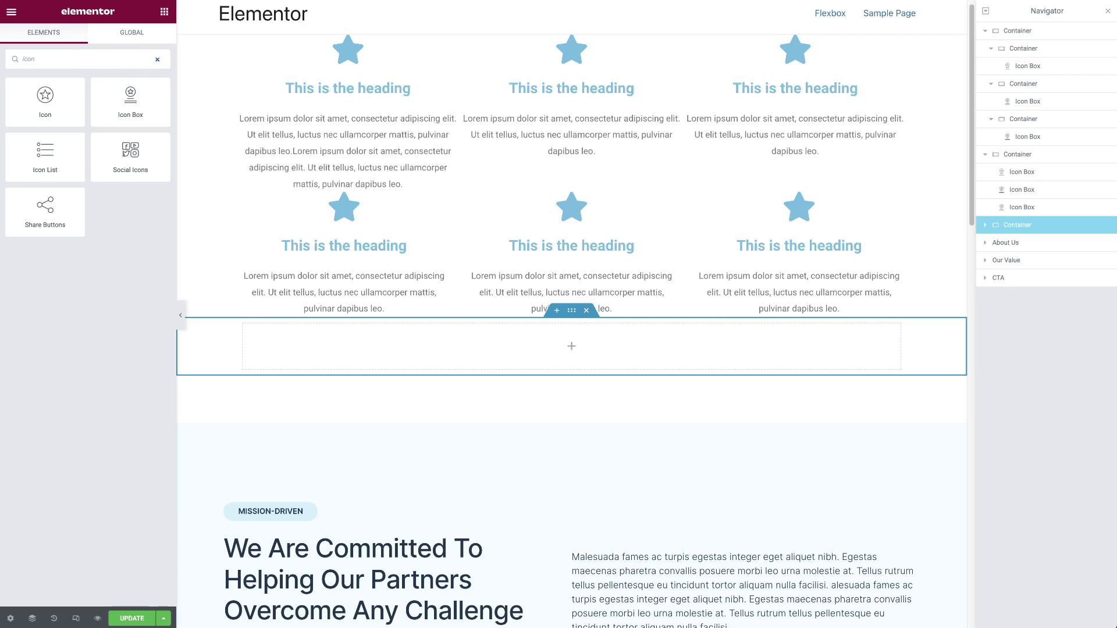
{"action": "left_click_drag", "start_coordinate": [46, 120], "coordinate": [46, 120]}
{"action": "left_click_drag", "start_coordinate": [112, 102], "coordinate": [478, 344]}
{"action": "left_click", "coordinate": [477, 348]}
- Duplicate the new icon box
{"action": "right_click", "coordinate": [571, 359]}
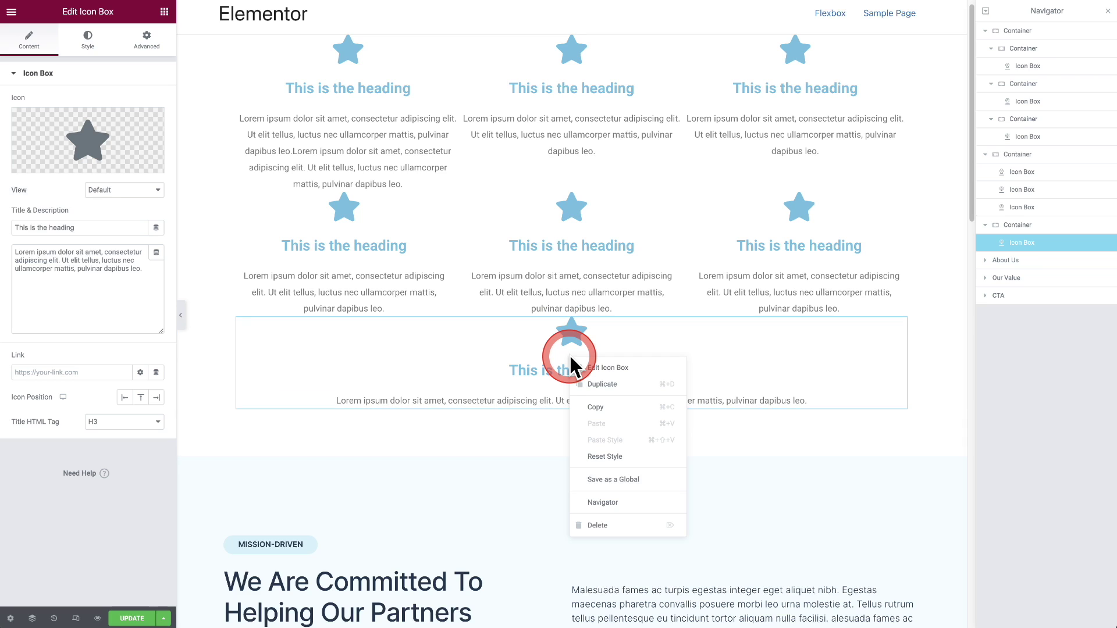
{"action": "left_click", "coordinate": [616, 385]}
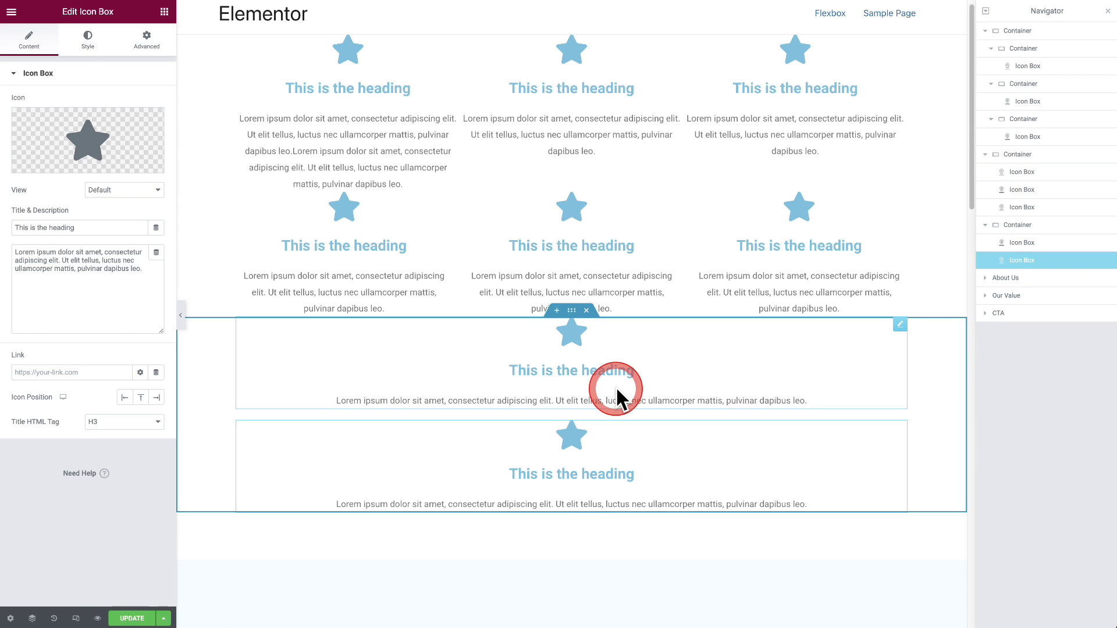
{"action": "right_click", "coordinate": [615, 386]}
- Duplicate the icon box again for three boxes, then select their parent container
{"action": "left_click", "coordinate": [599, 390]}
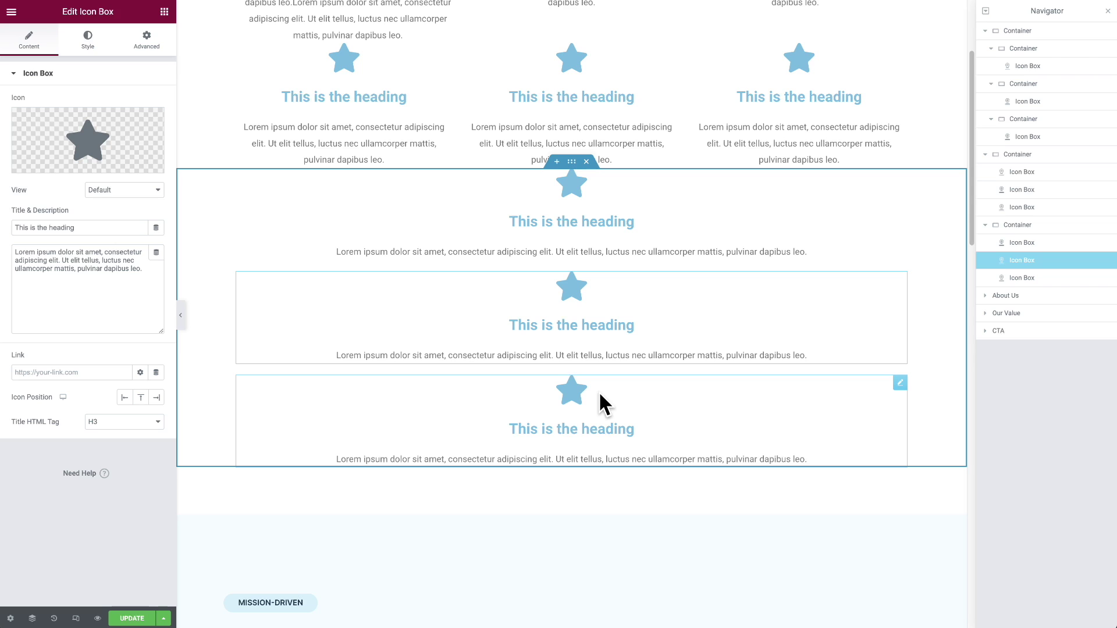
{"action": "left_click_drag", "start_coordinate": [599, 391], "coordinate": [567, 252]}
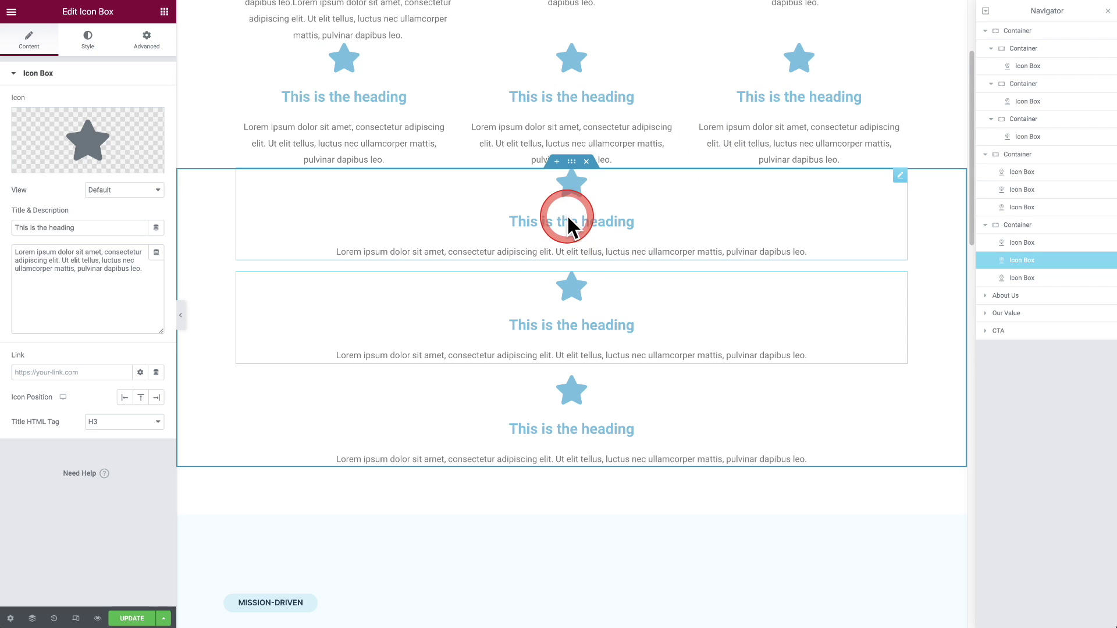
{"action": "left_click_drag", "start_coordinate": [568, 173], "coordinate": [570, 170]}
{"action": "left_click", "coordinate": [571, 163]}
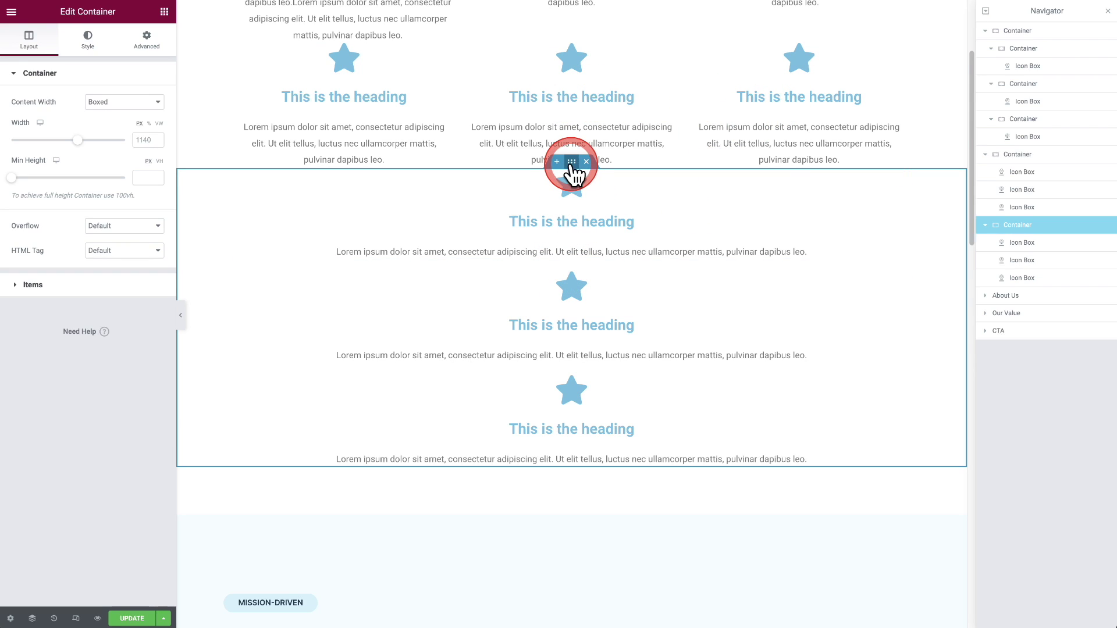
{"action": "left_click_drag", "start_coordinate": [349, 125], "coordinate": [71, 18]}
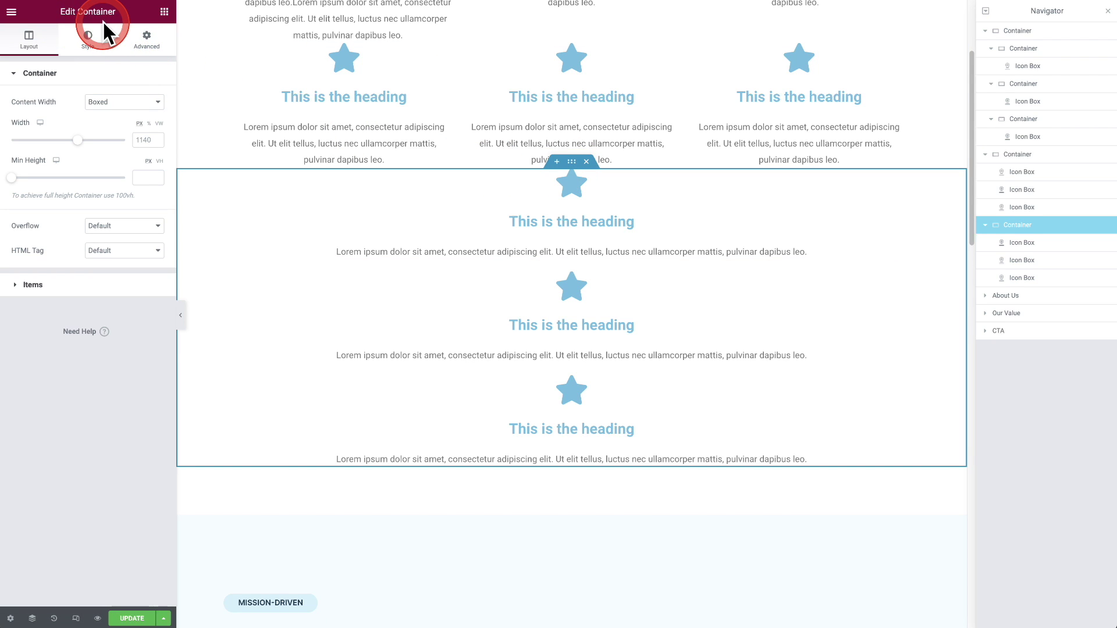
- Set the container's Items direction to Row so the three icon boxes sit side by side
{"action": "left_click", "coordinate": [29, 285]}
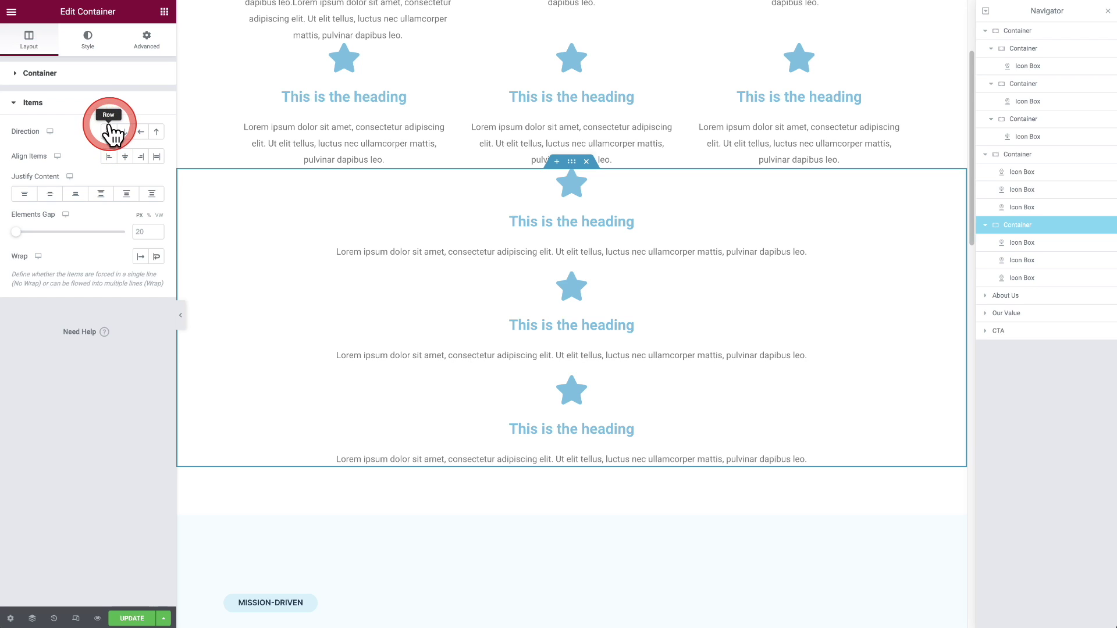
{"action": "left_click", "coordinate": [110, 132]}
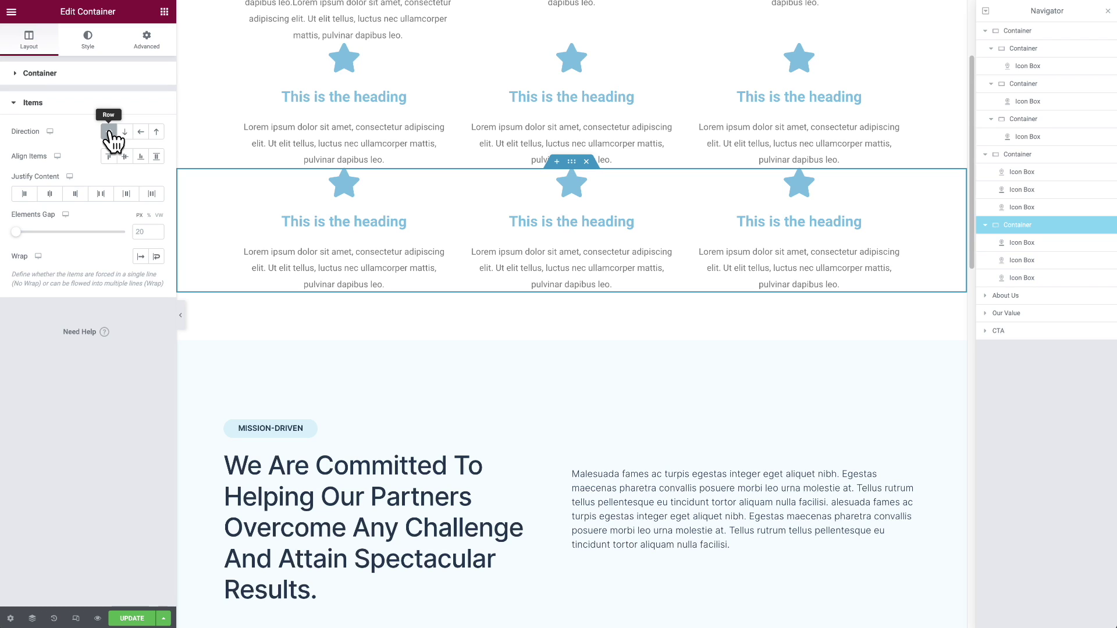
{"action": "left_click", "coordinate": [125, 132]}
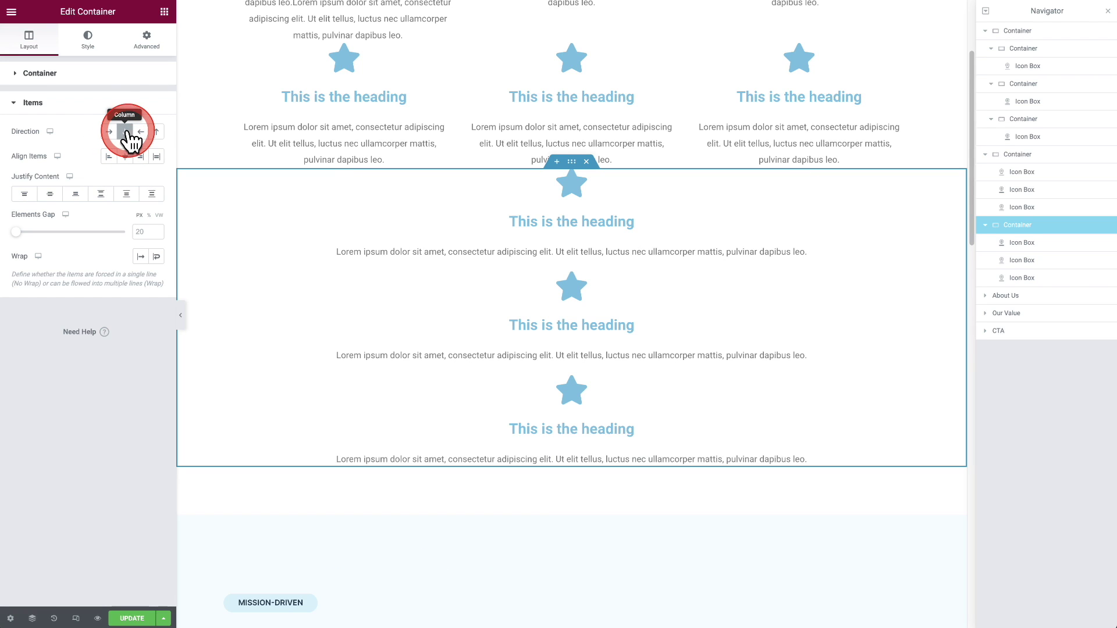
{"action": "left_click", "coordinate": [110, 132]}
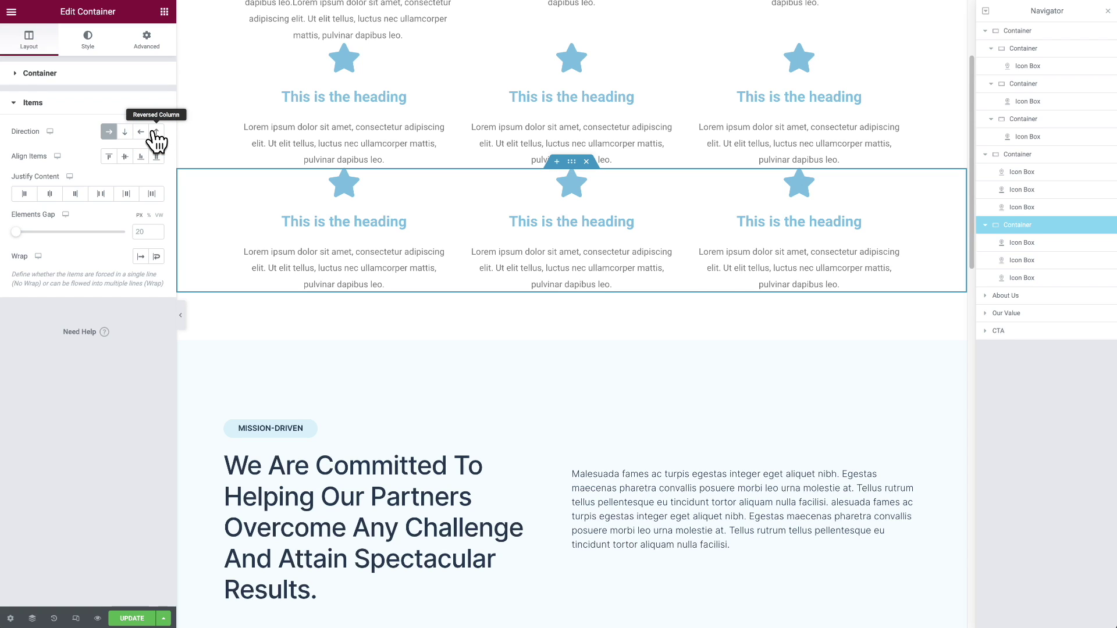
{"action": "left_click", "coordinate": [728, 279]}
{"action": "left_click", "coordinate": [592, 214]}
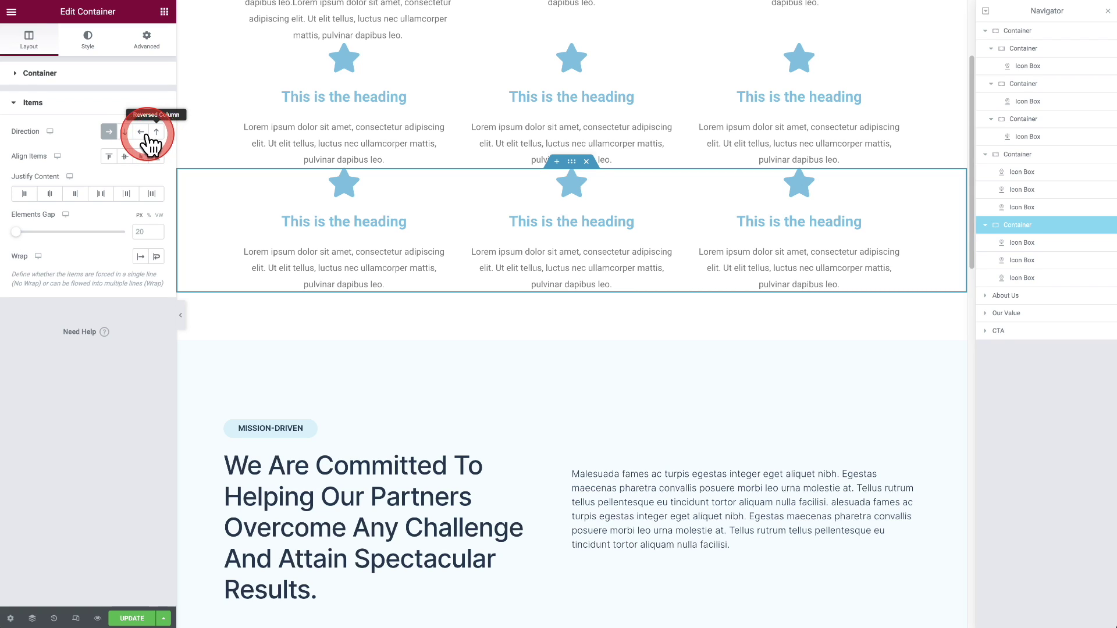
- Set the items direction to Reversed Row on mobile only, keeping desktop as a normal row
{"action": "left_click", "coordinate": [50, 131]}
{"action": "left_click", "coordinate": [50, 158]}
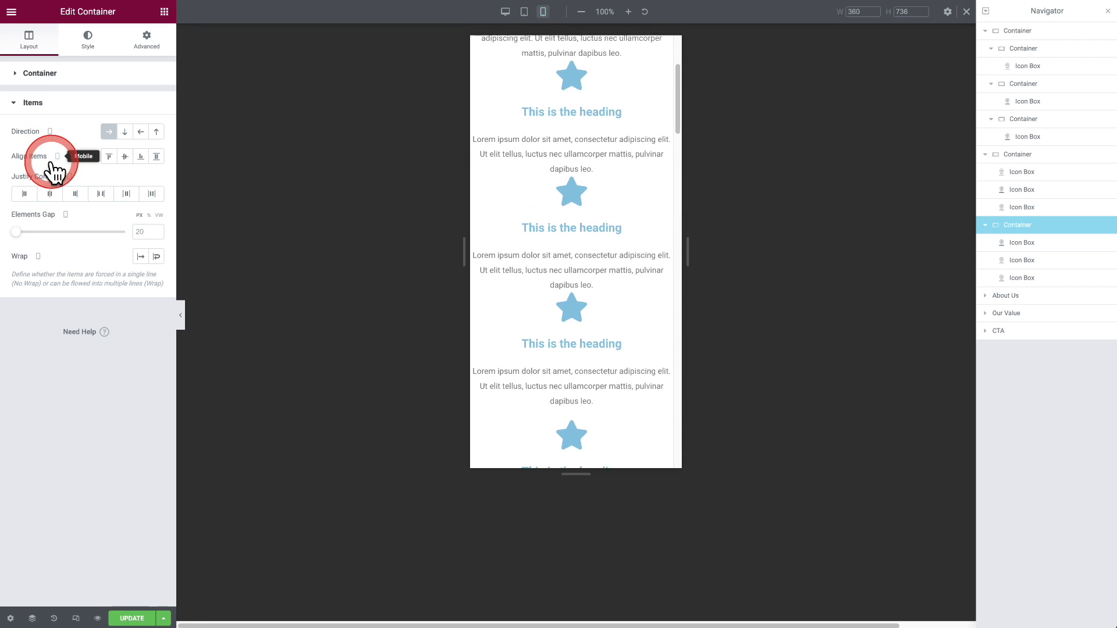
{"action": "left_click", "coordinate": [141, 136]}
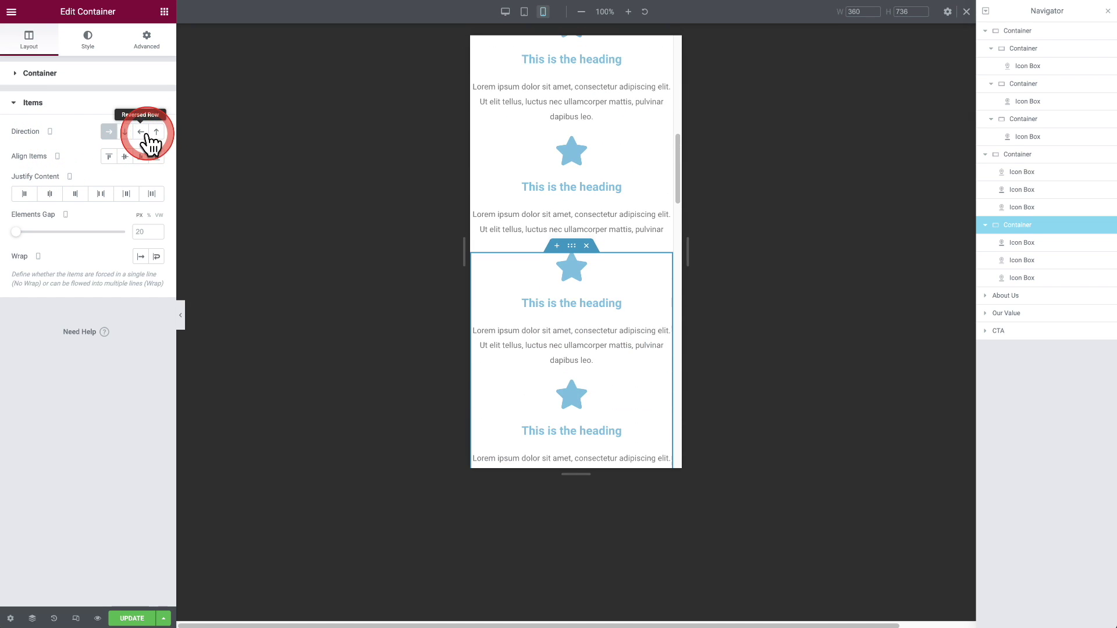
{"action": "left_click", "coordinate": [50, 130]}
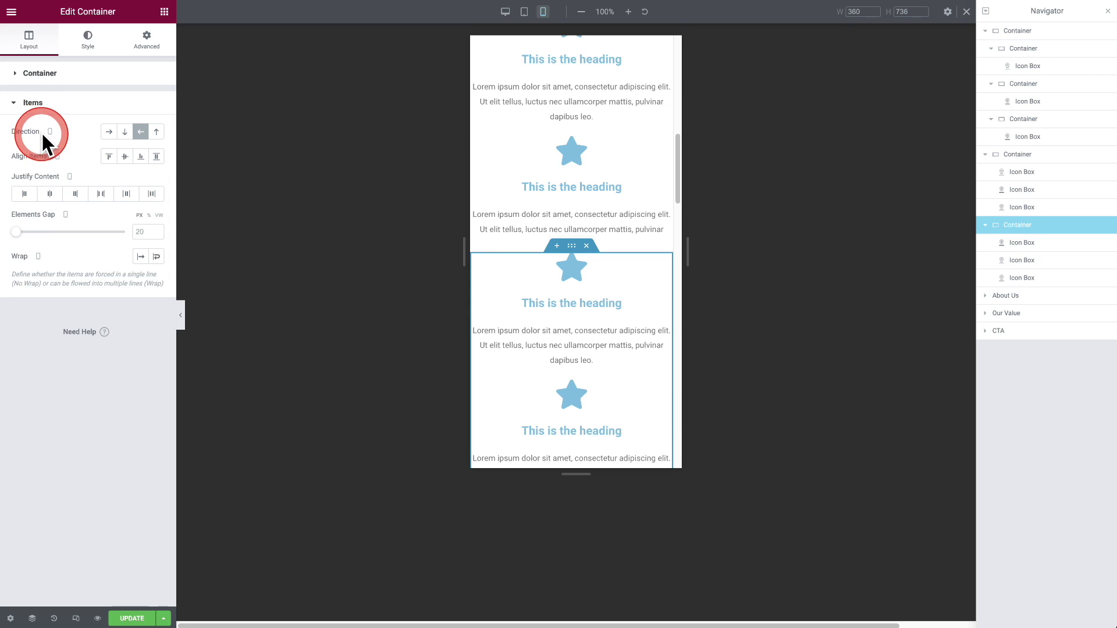
{"action": "left_click", "coordinate": [50, 102]}
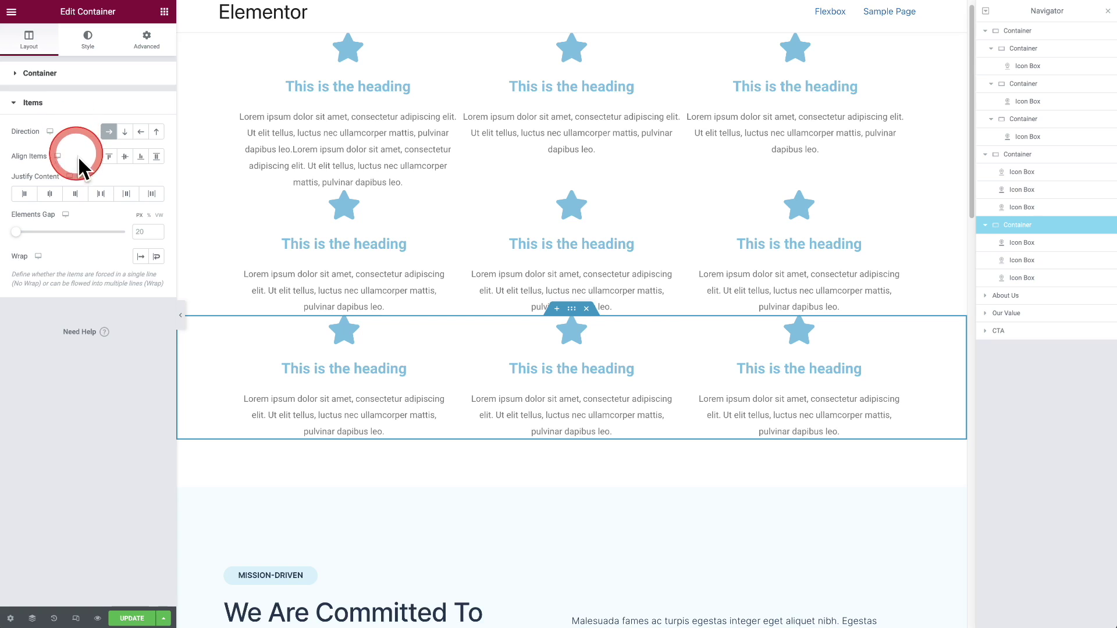
- Adjust the Elements Gap slider until the bottom-row icon boxes are 33 px apart
{"action": "left_click", "coordinate": [24, 215]}
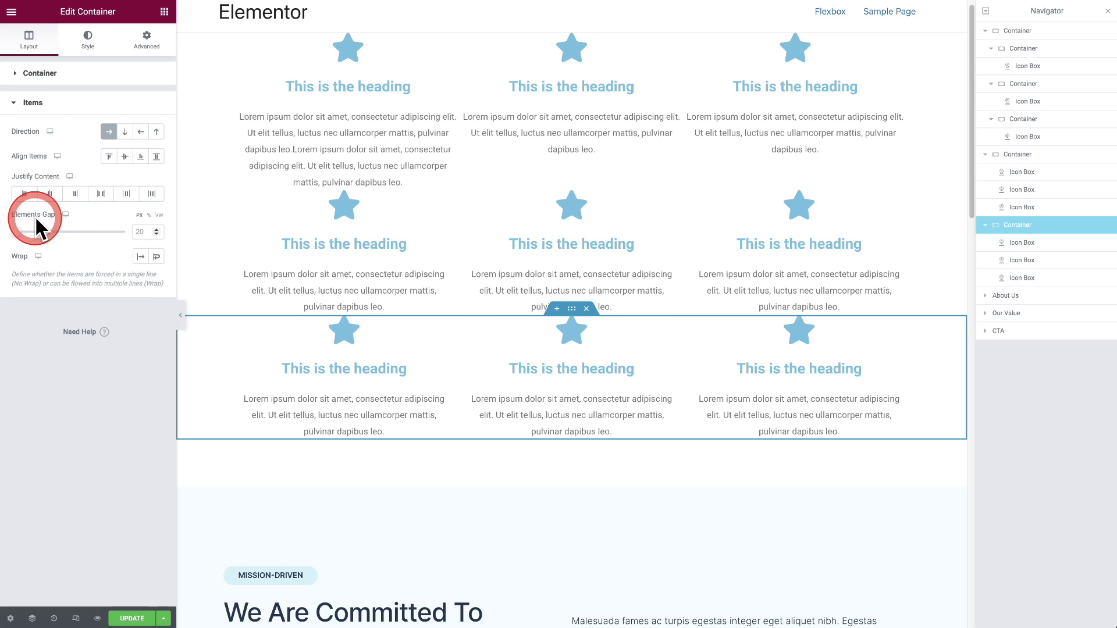
{"action": "left_click", "coordinate": [21, 232]}
{"action": "left_click", "coordinate": [136, 231]}
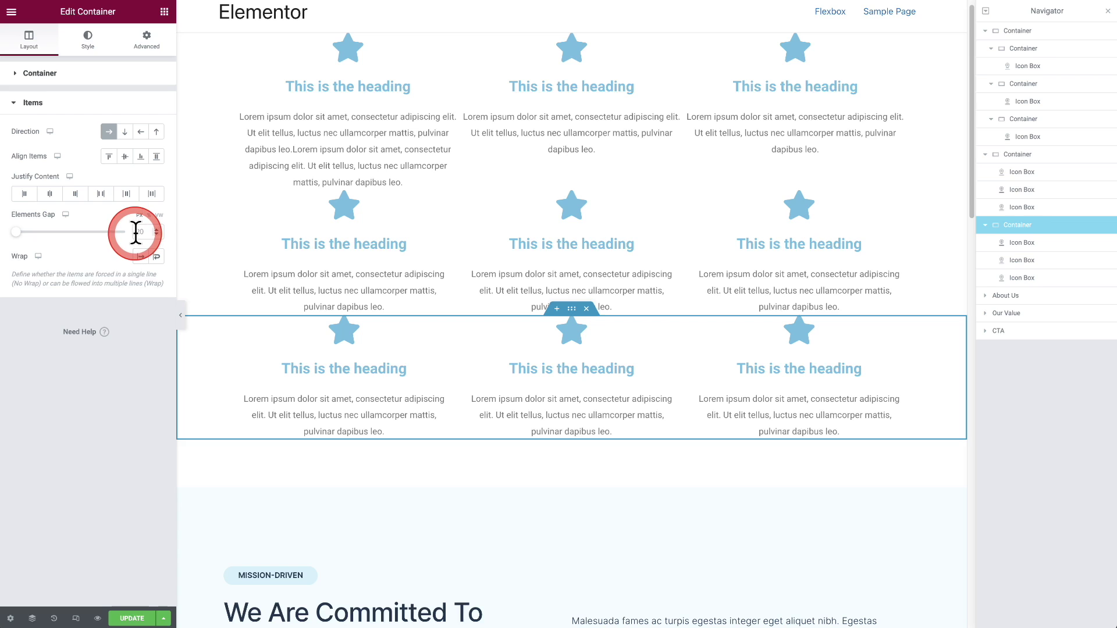
{"action": "left_click_drag", "start_coordinate": [15, 232], "coordinate": [49, 234]}
{"action": "left_click", "coordinate": [324, 373]}
{"action": "left_click_drag", "start_coordinate": [324, 372], "coordinate": [697, 375]}
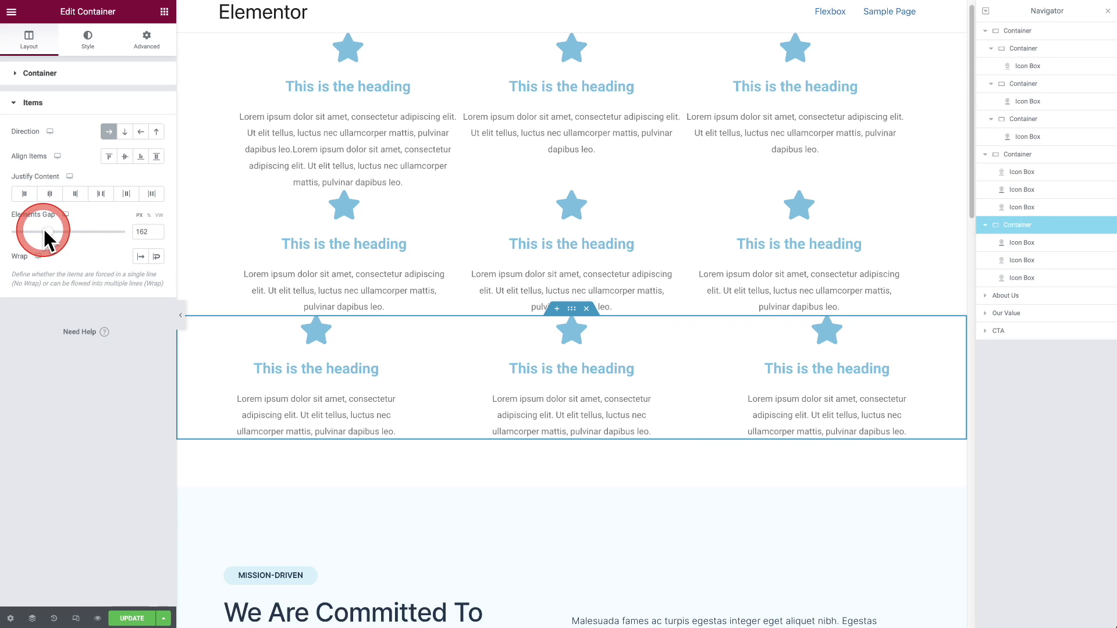
{"action": "left_click_drag", "start_coordinate": [48, 232], "coordinate": [20, 232]}
{"action": "left_click", "coordinate": [506, 344]}
{"action": "mouse_move", "coordinate": [515, 348]}
{"action": "left_mouse_down"}
{"action": "mouse_move", "coordinate": [351, 392]}
{"action": "mouse_move", "coordinate": [698, 383]}
{"action": "mouse_move", "coordinate": [628, 392]}
{"action": "mouse_move", "coordinate": [548, 502]}
{"action": "left_mouse_up"}
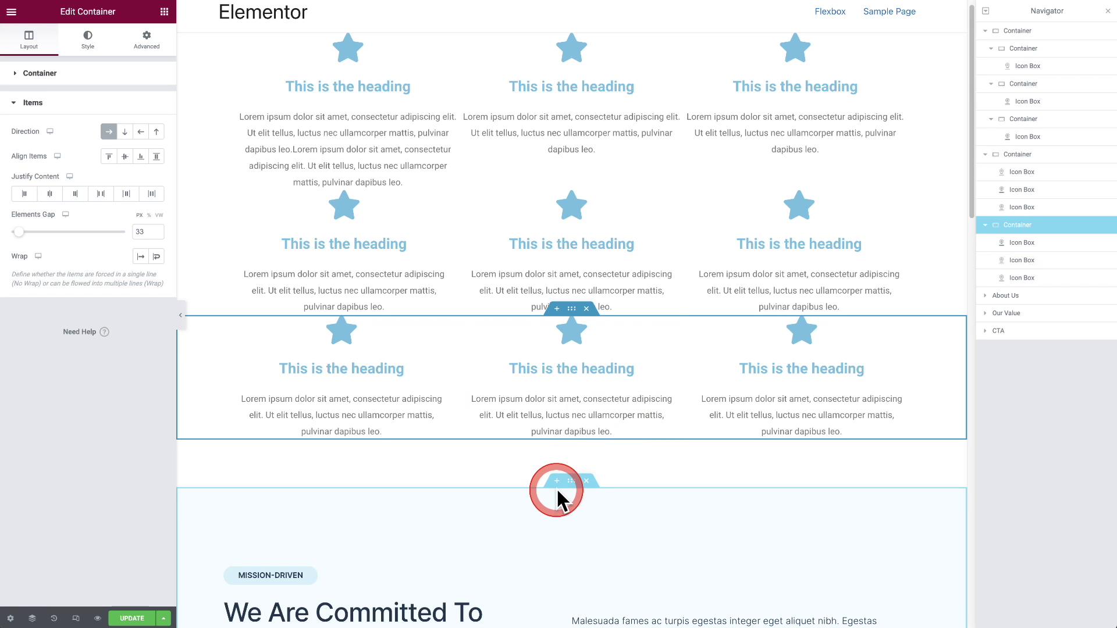
- Add a single-column container with a Heading placed above an Image widget
{"action": "left_click", "coordinate": [558, 485]}
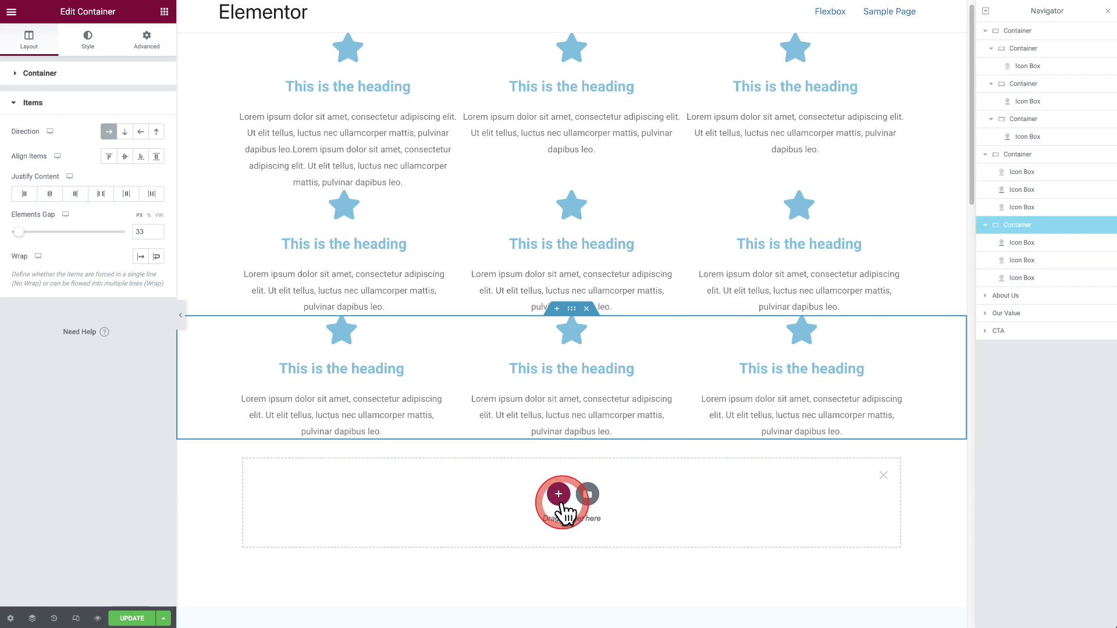
{"action": "left_click", "coordinate": [407, 516]}
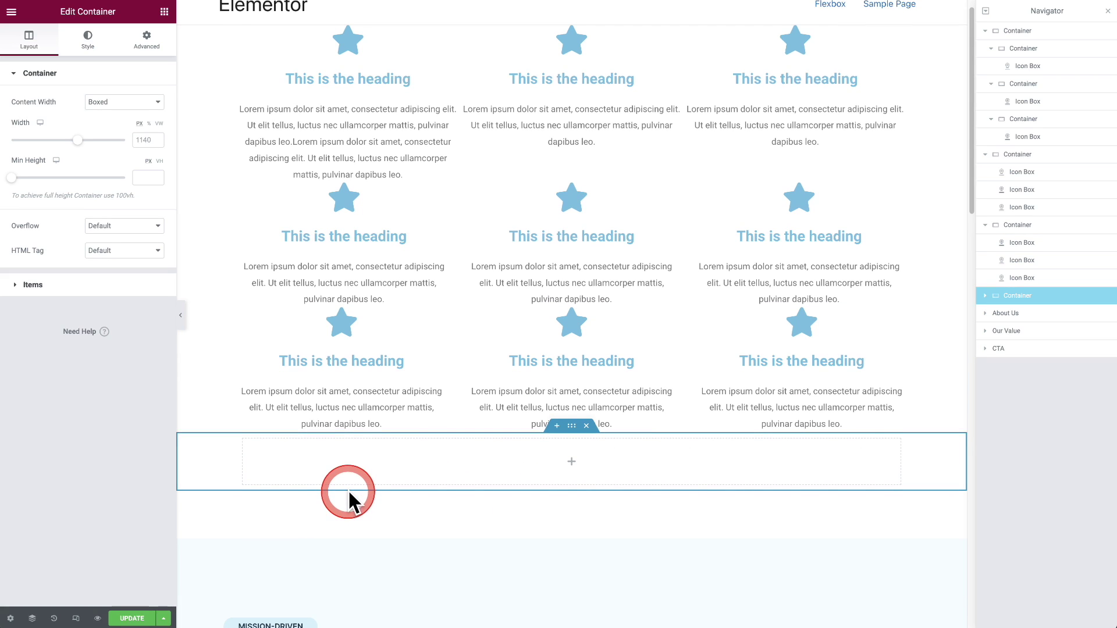
{"action": "left_click", "coordinate": [165, 13]}
{"action": "left_click_drag", "start_coordinate": [117, 149], "coordinate": [543, 459]}
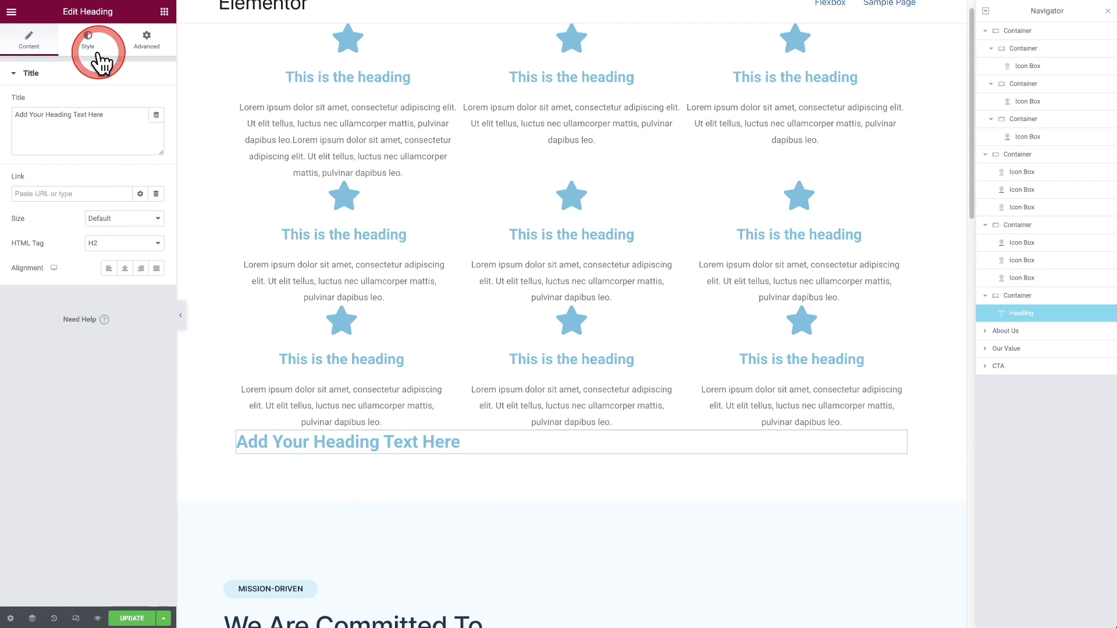
{"action": "left_click", "coordinate": [166, 12]}
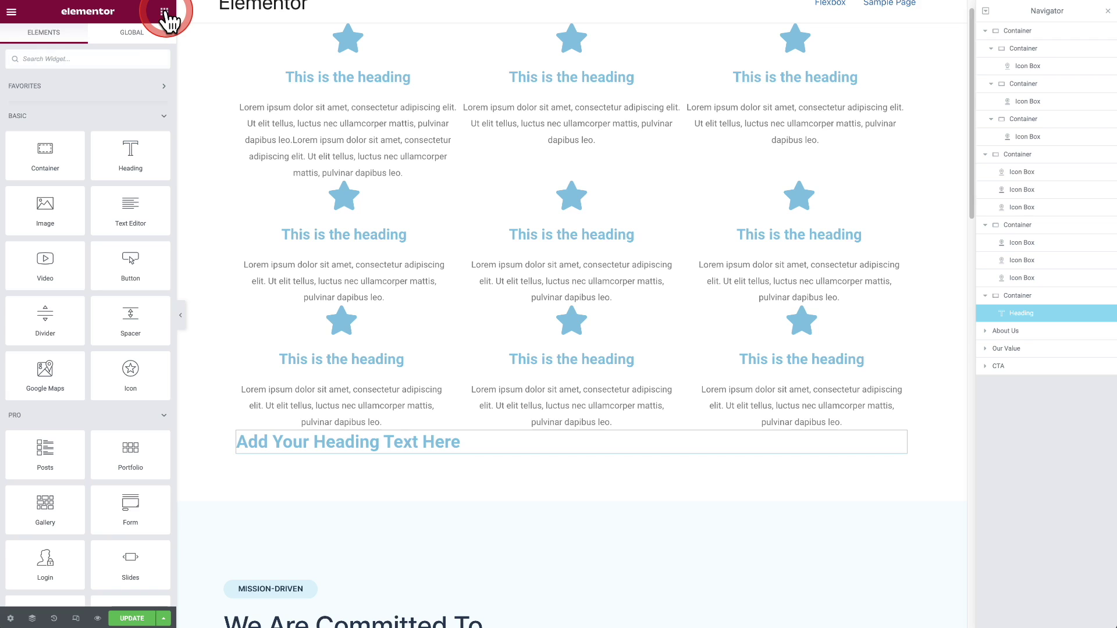
{"action": "left_click_drag", "start_coordinate": [45, 217], "coordinate": [478, 446]}
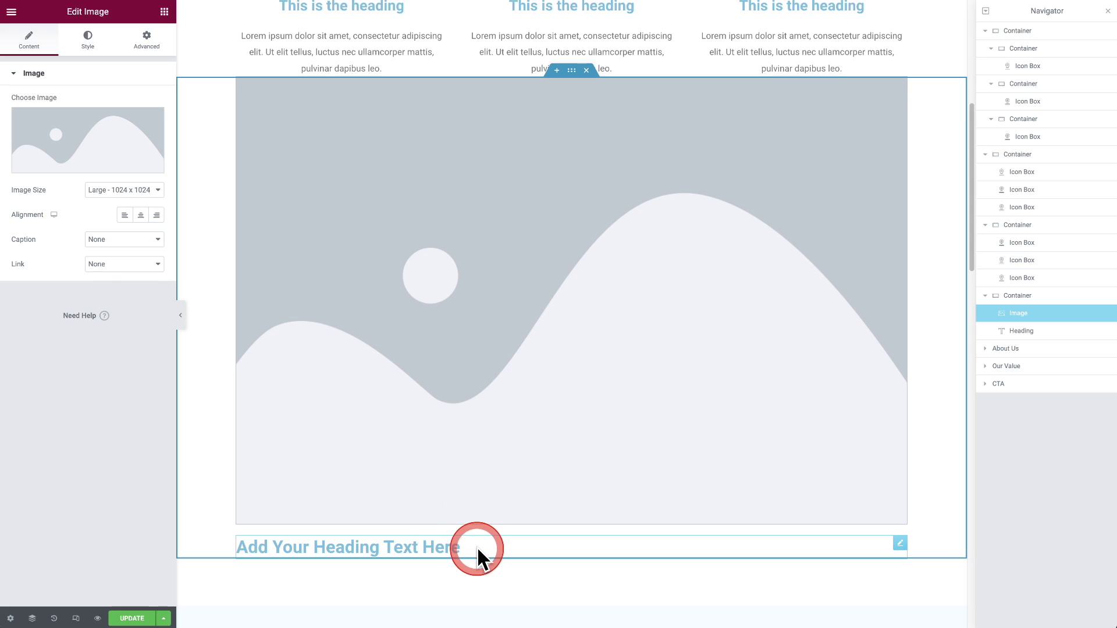
{"action": "left_click_drag", "start_coordinate": [477, 547], "coordinate": [505, 84]}
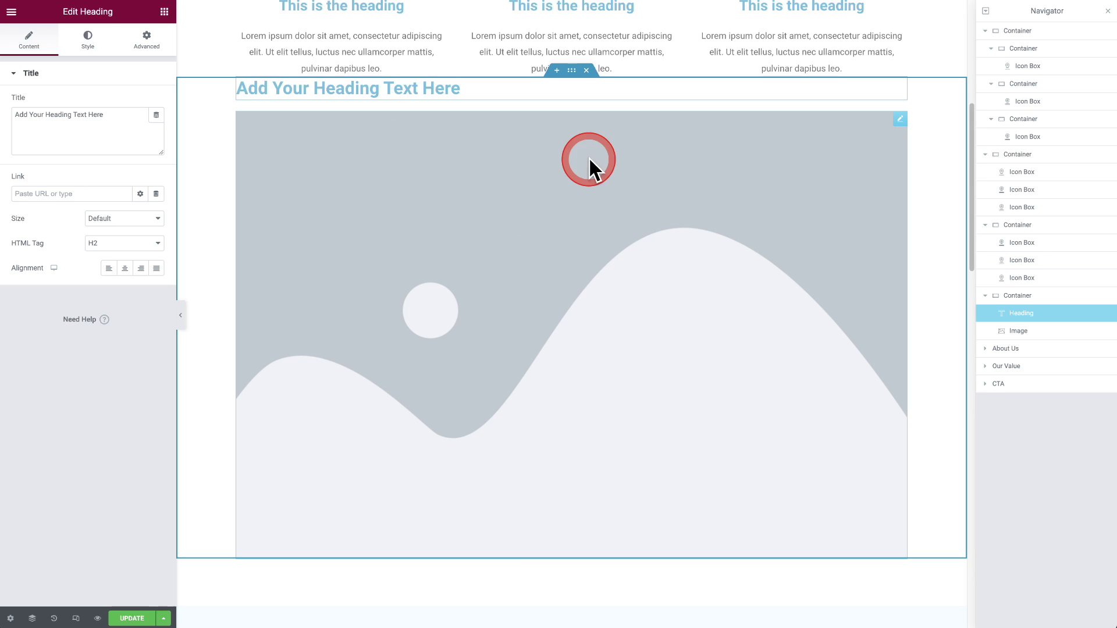
- Choose a portrait photo from the Media Library for the image widget
{"action": "left_click", "coordinate": [479, 317]}
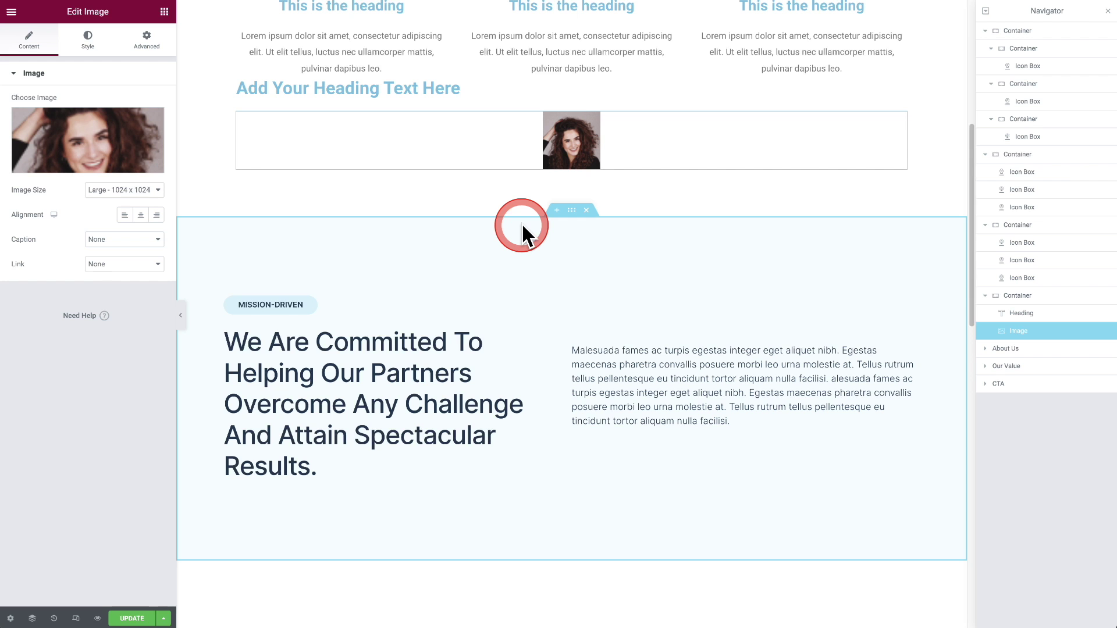
{"action": "scroll", "coordinate": [524, 229], "scroll_direction": "up", "scroll_amount": 4}
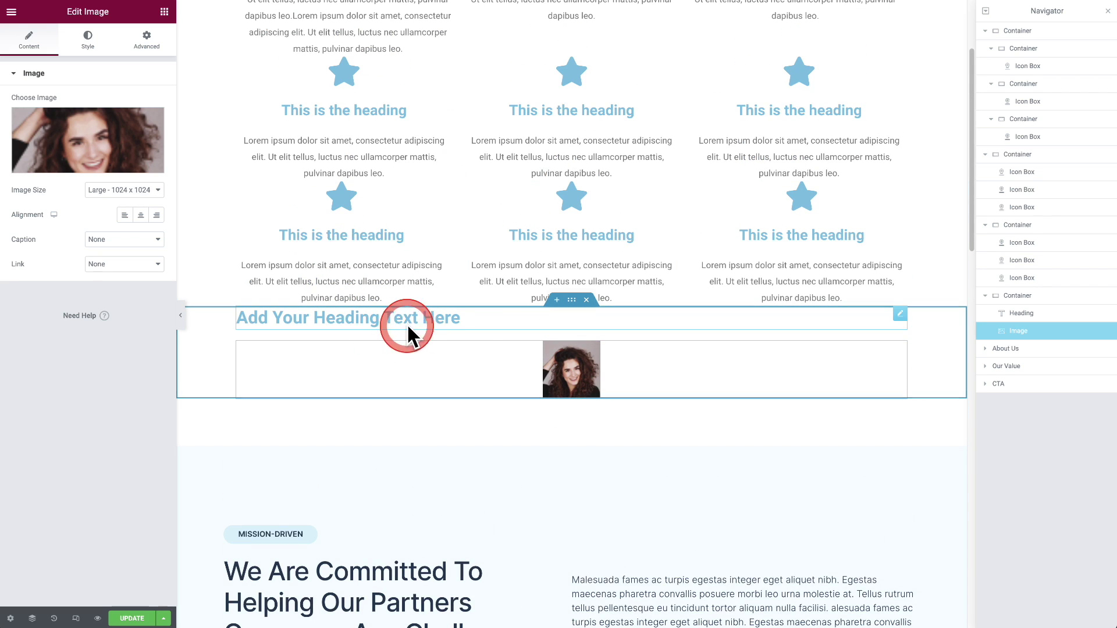
{"action": "left_click", "coordinate": [409, 320]}
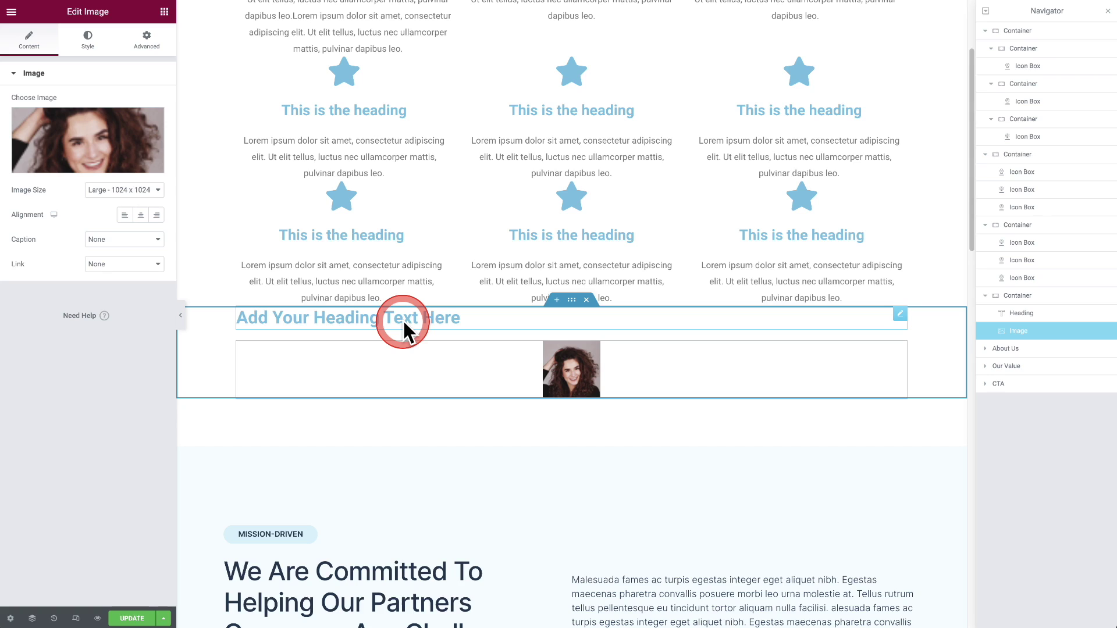
{"action": "left_click", "coordinate": [568, 355]}
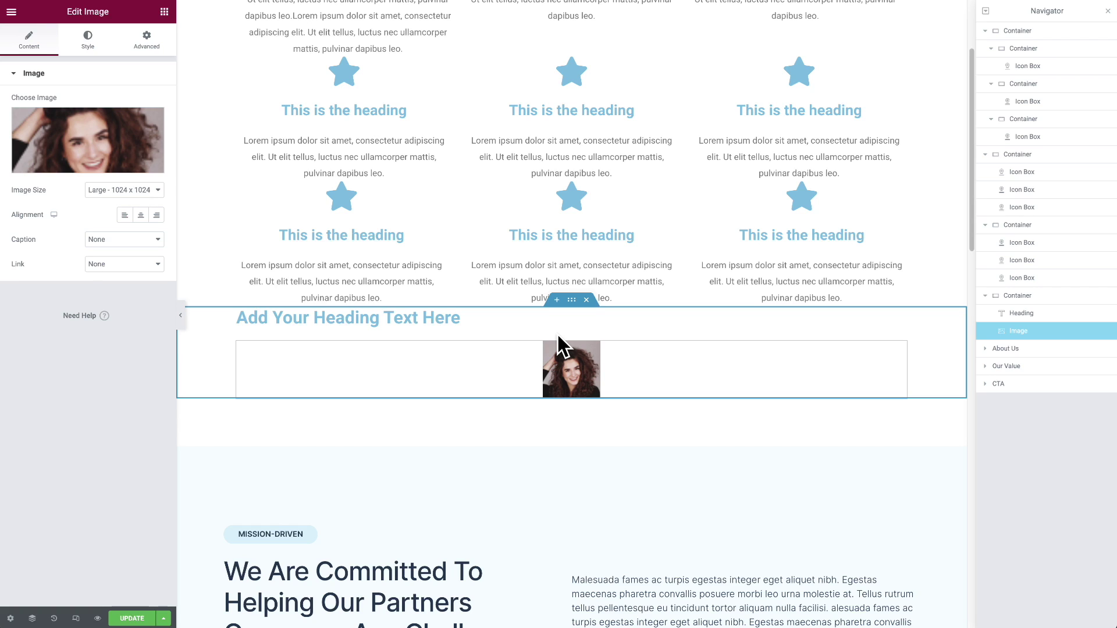
- Set the fourth container's Direction to Row and its Align Items to Center
{"action": "left_click", "coordinate": [571, 300]}
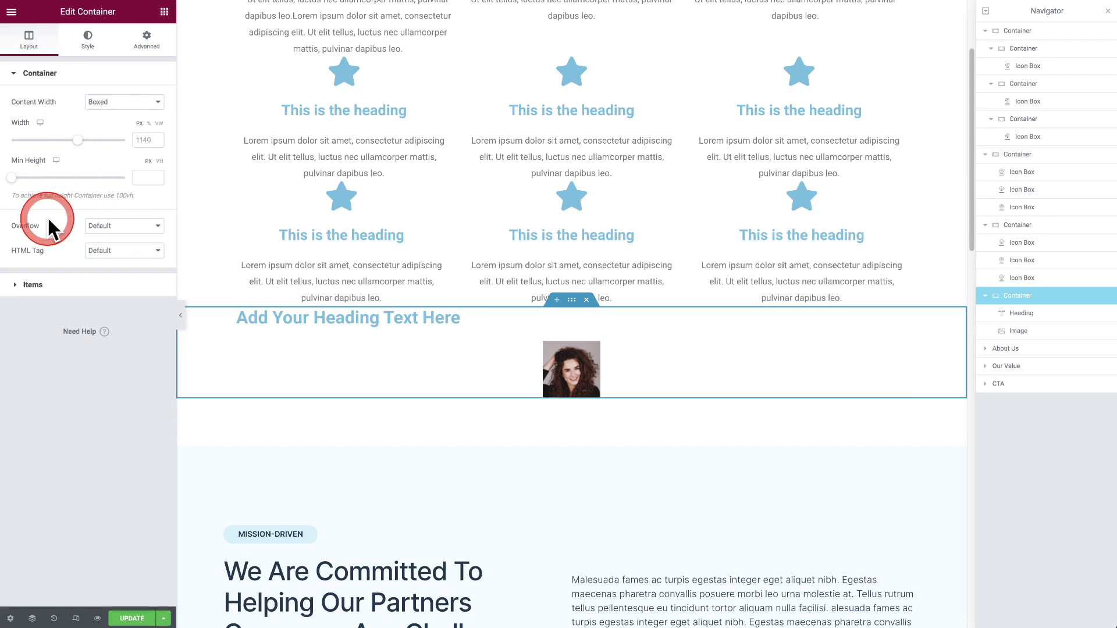
{"action": "left_click", "coordinate": [40, 285]}
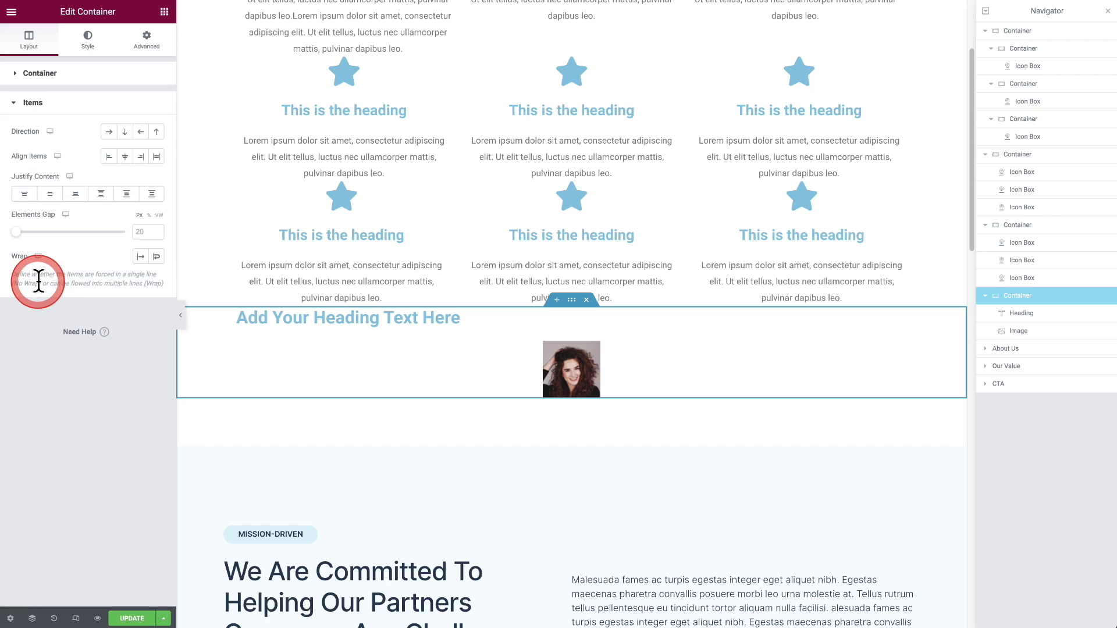
{"action": "left_click", "coordinate": [108, 131]}
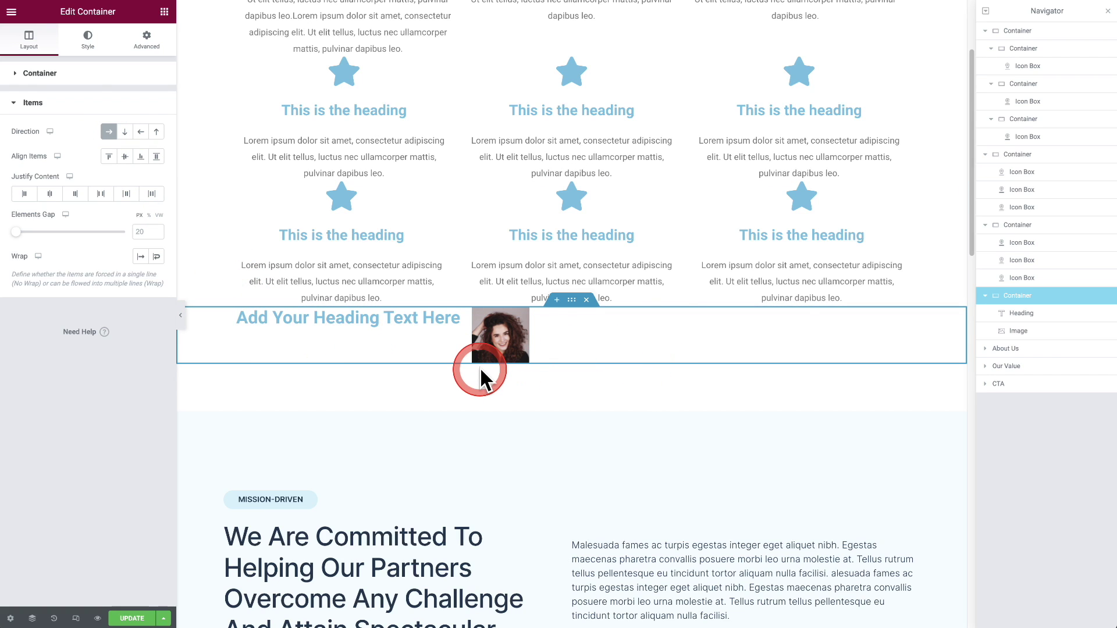
{"action": "left_click", "coordinate": [140, 260]}
{"action": "left_click", "coordinate": [27, 158]}
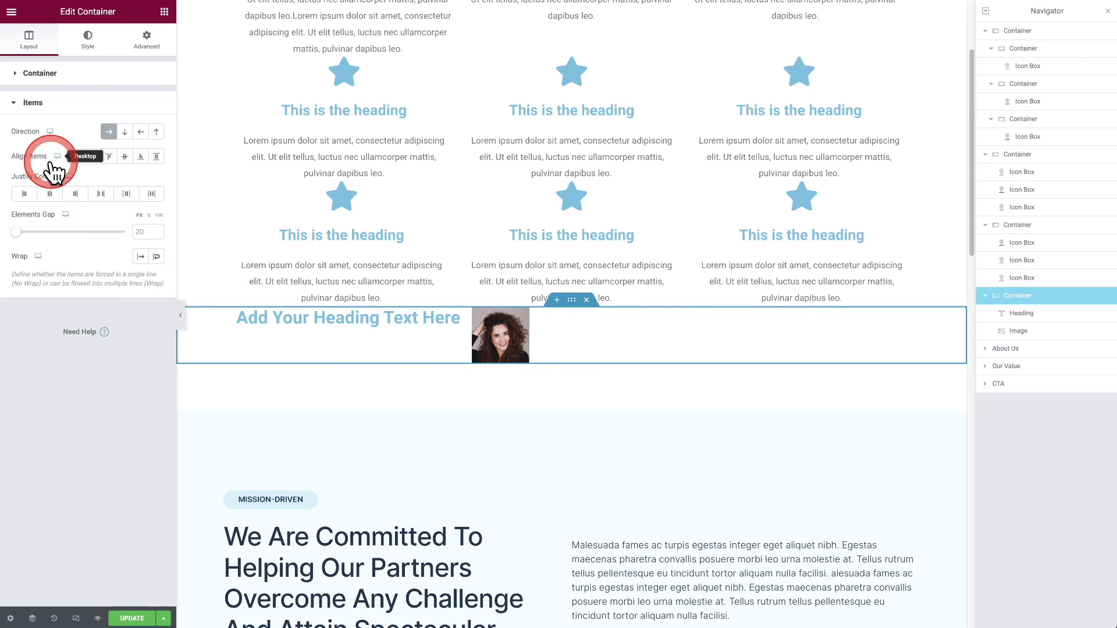
{"action": "left_click", "coordinate": [126, 132]}
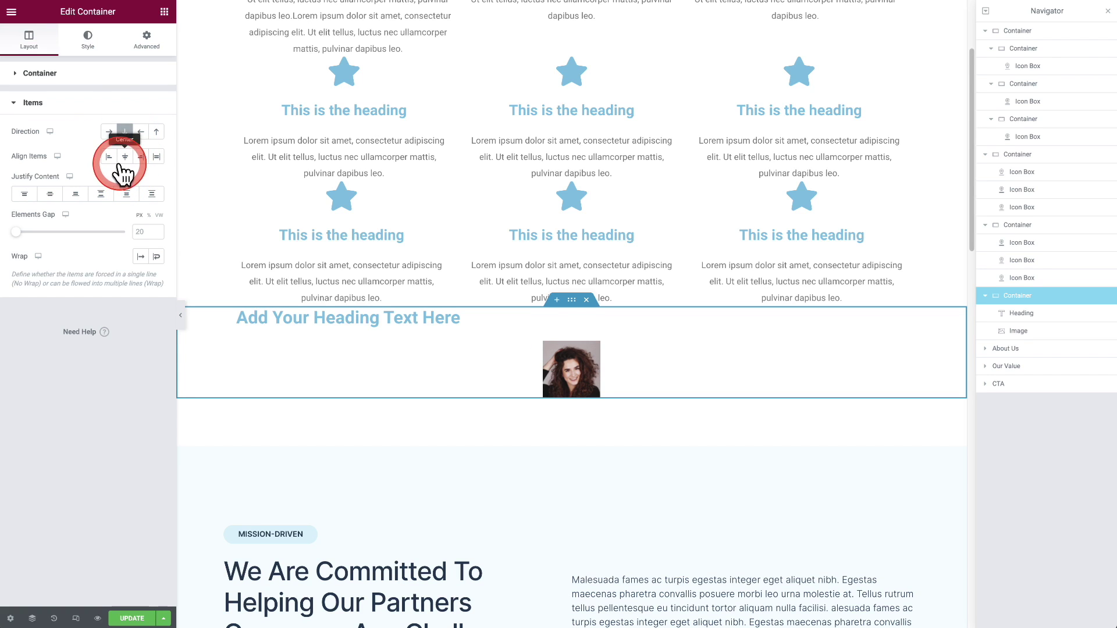
{"action": "left_click", "coordinate": [108, 132]}
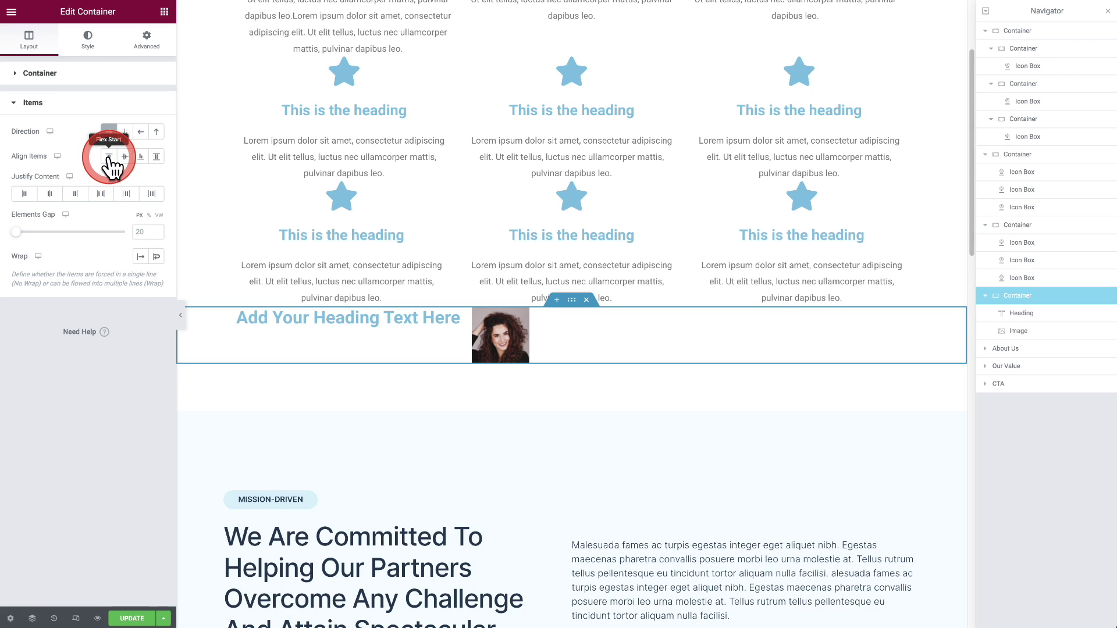
{"action": "left_click", "coordinate": [109, 157]}
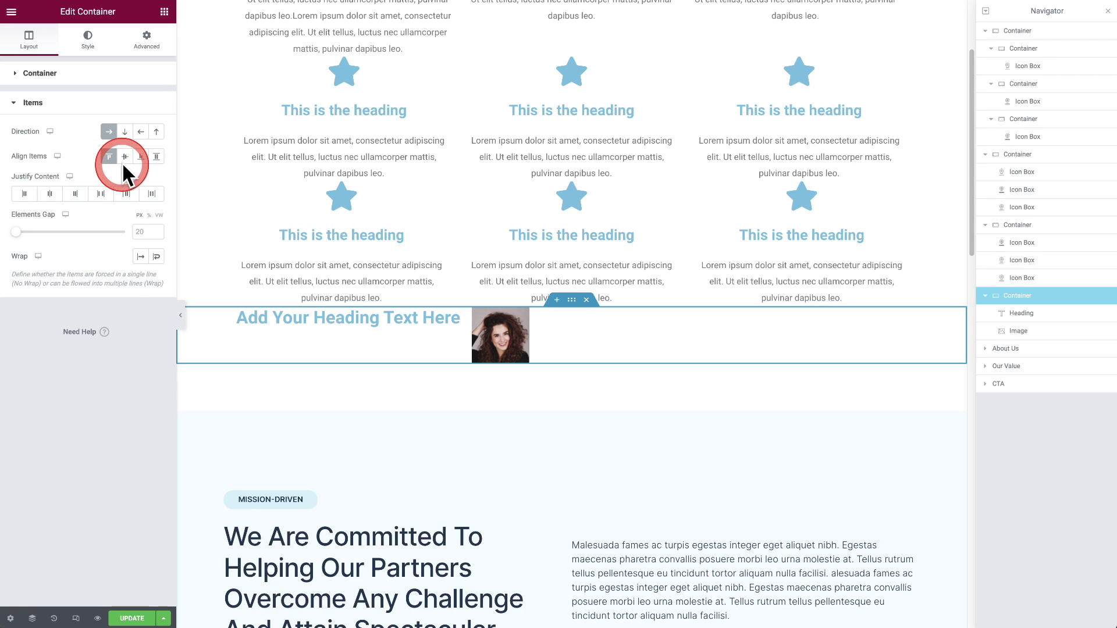
{"action": "left_click", "coordinate": [126, 158]}
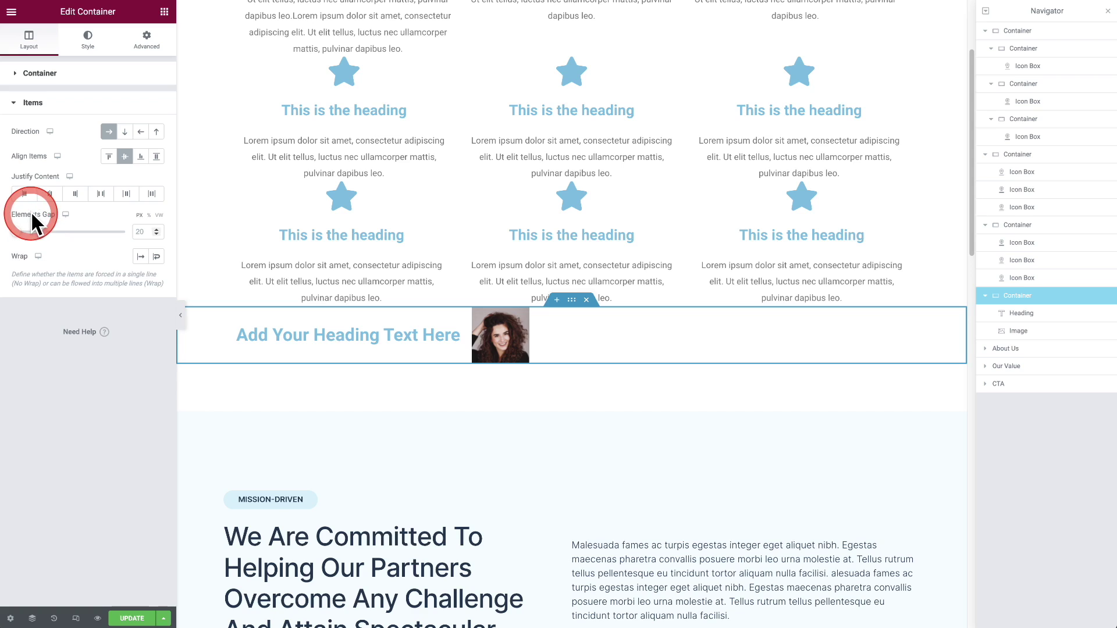
- Try each Justify Content option on the heading and photo, settling on Space Evenly
{"action": "left_click", "coordinate": [25, 196]}
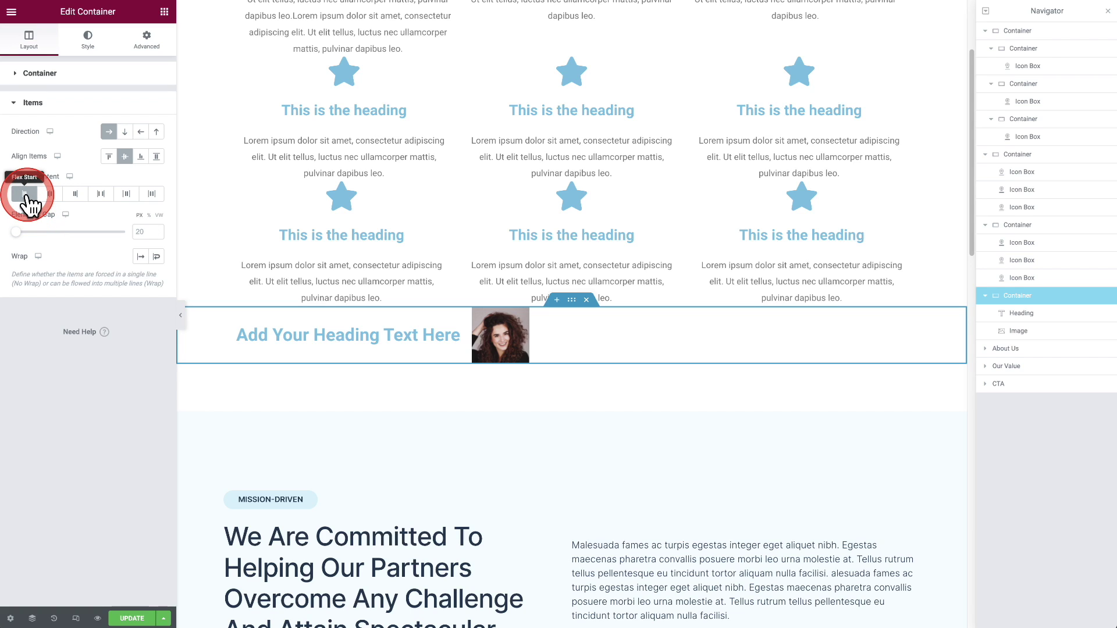
{"action": "left_click", "coordinate": [57, 198]}
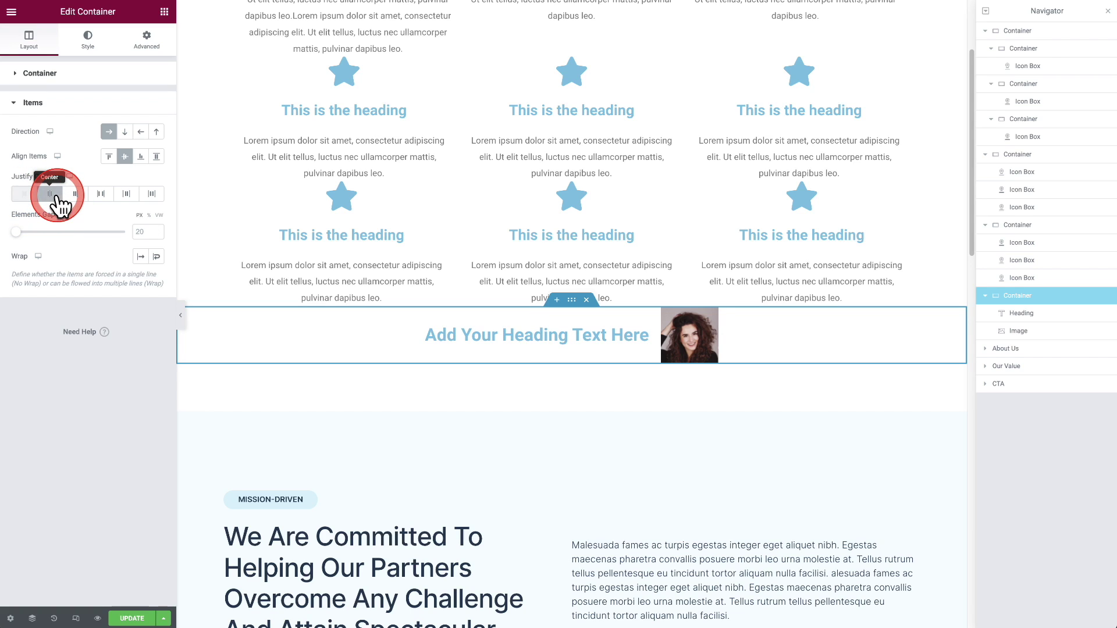
{"action": "left_click", "coordinate": [78, 196]}
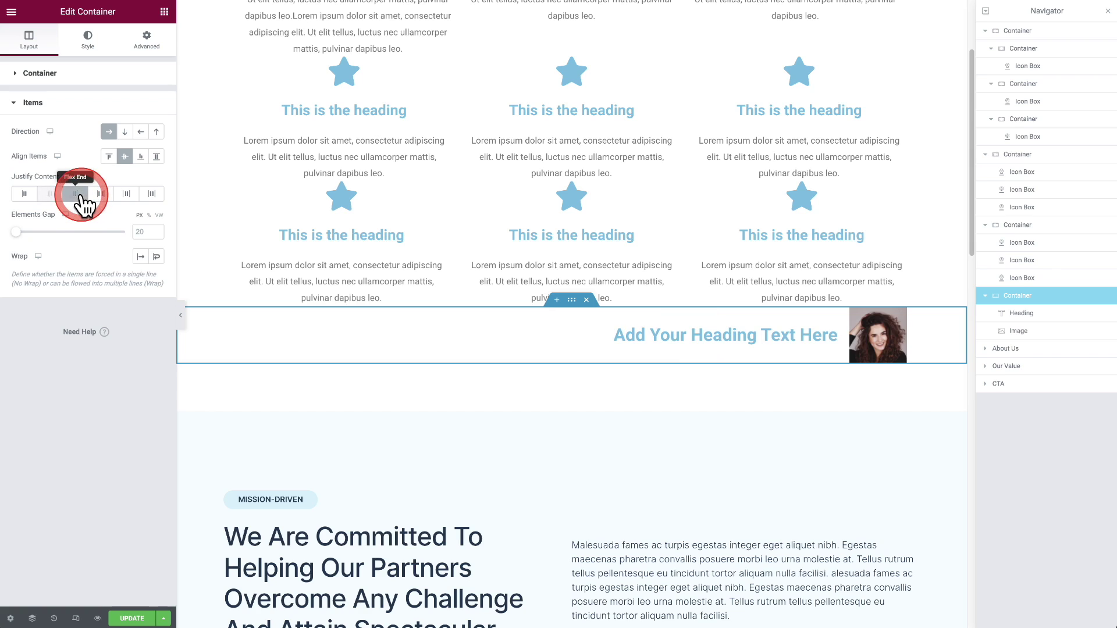
{"action": "left_click", "coordinate": [101, 195]}
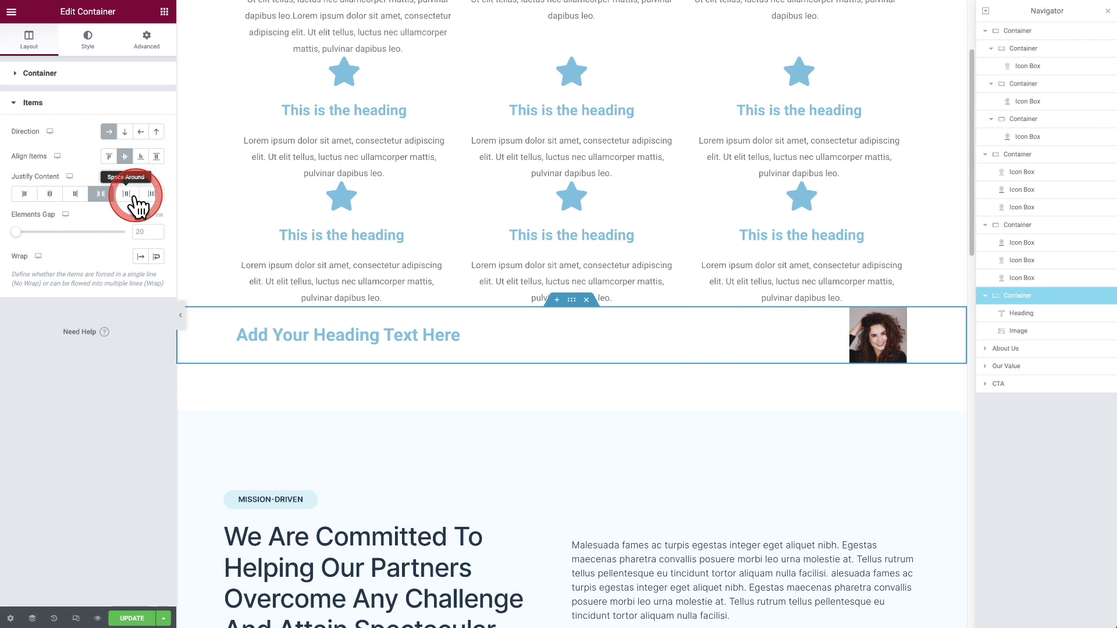
{"action": "left_click", "coordinate": [128, 196]}
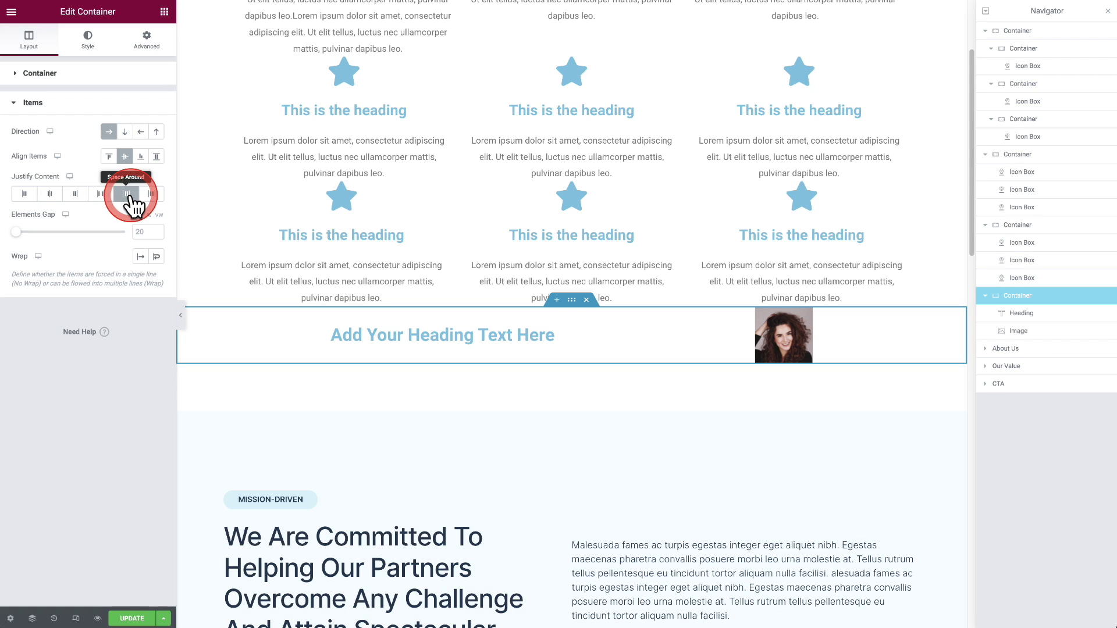
{"action": "left_click", "coordinate": [151, 195]}
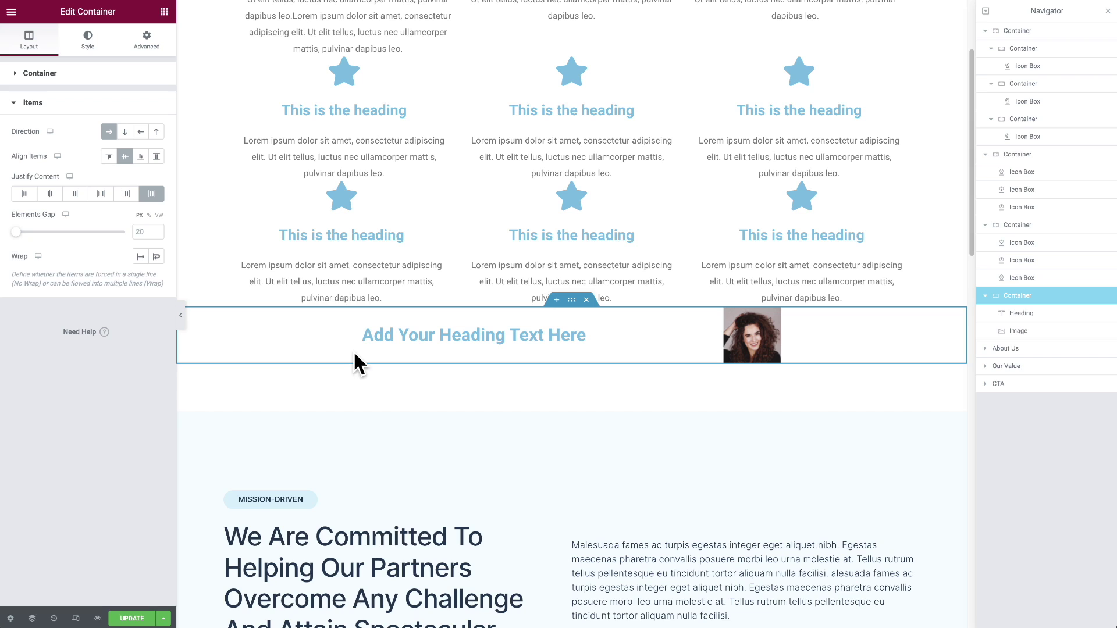
- Add a two-column container above the Mission-driven section and expand it in the Navigator
{"action": "left_click", "coordinate": [503, 445]}
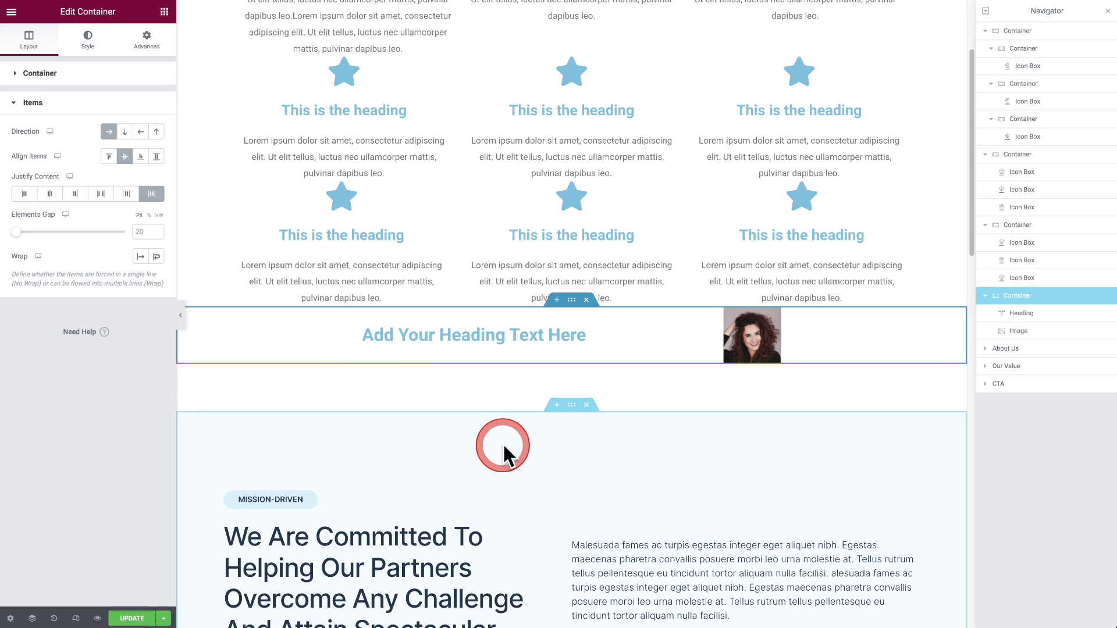
{"action": "left_click", "coordinate": [560, 411]}
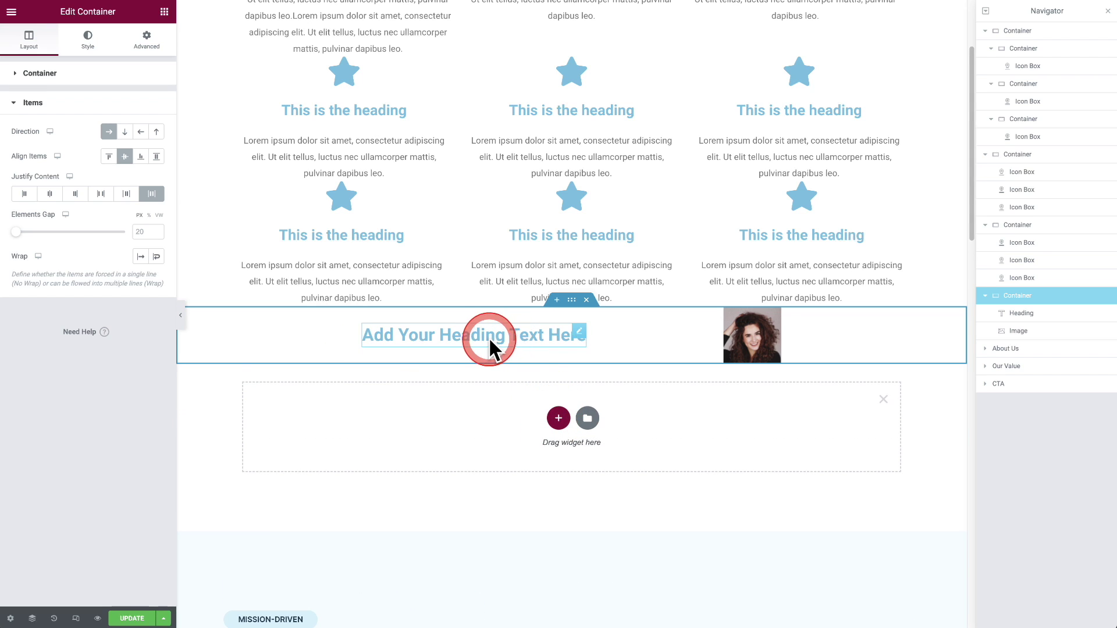
{"action": "left_click", "coordinate": [559, 418]}
{"action": "left_click", "coordinate": [459, 449]}
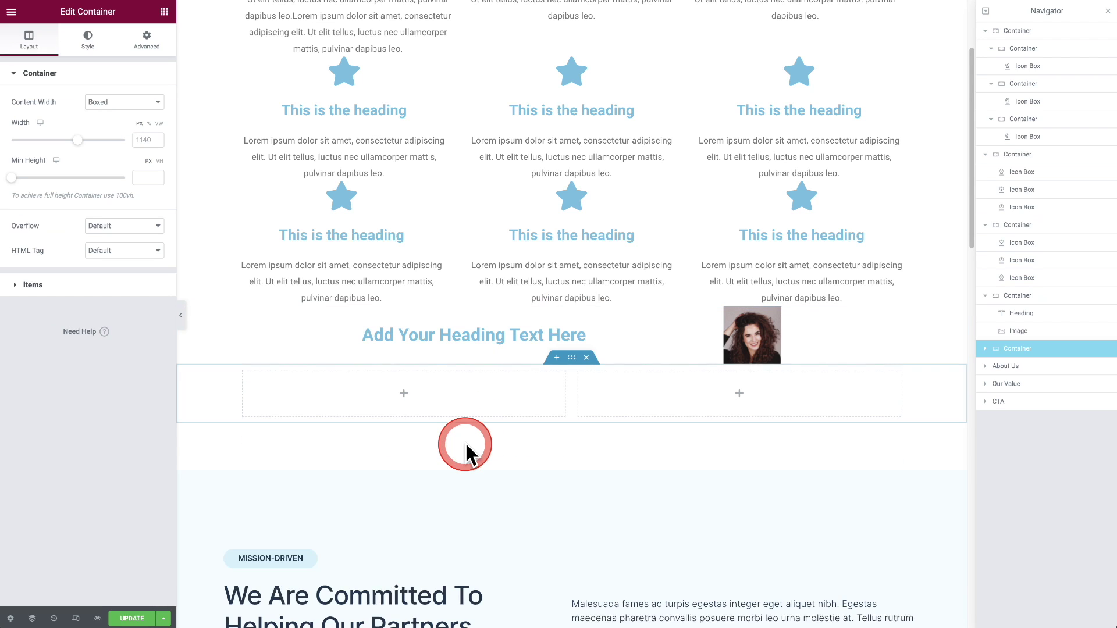
{"action": "scroll", "coordinate": [465, 445], "scroll_direction": "down", "scroll_amount": 1}
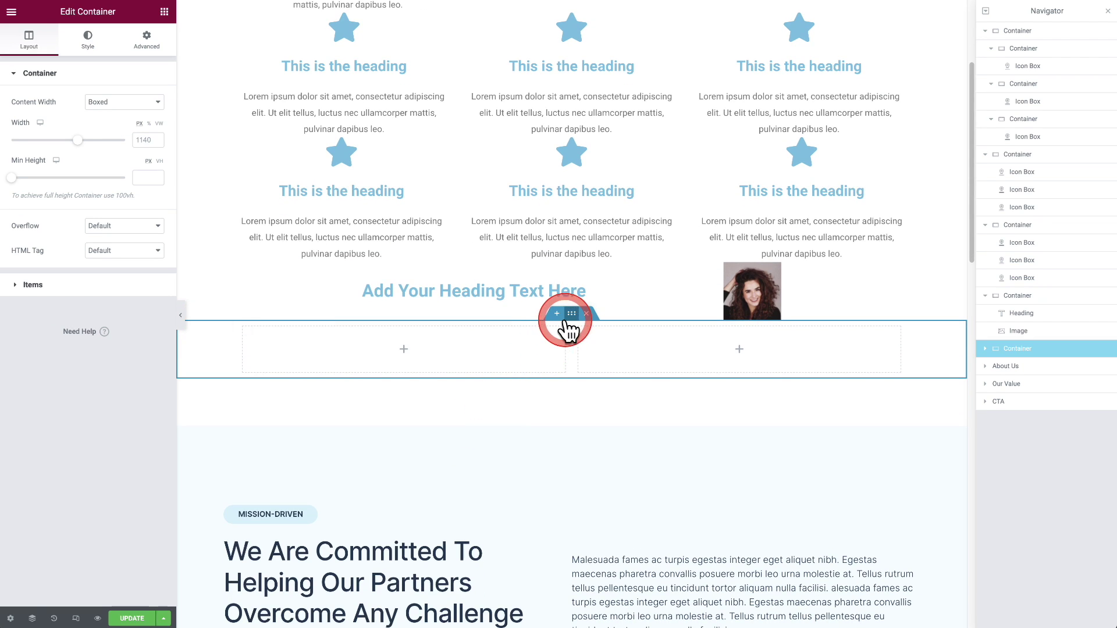
{"action": "left_click", "coordinate": [986, 349]}
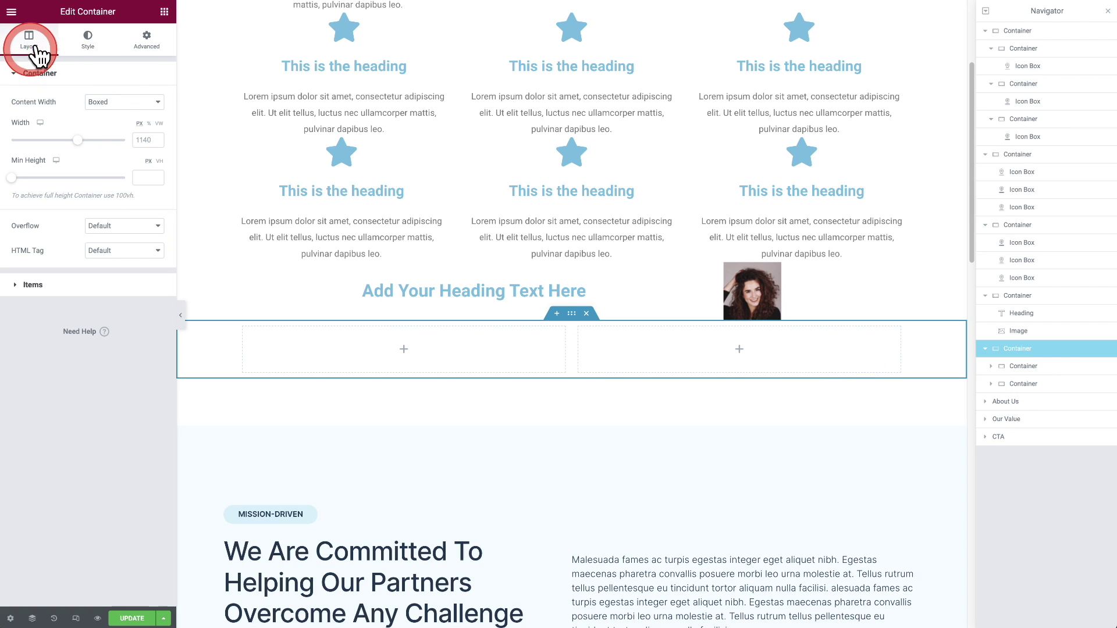
- Drop a Heading widget into the left inner container and an Image widget into the right
{"action": "left_click", "coordinate": [164, 12]}
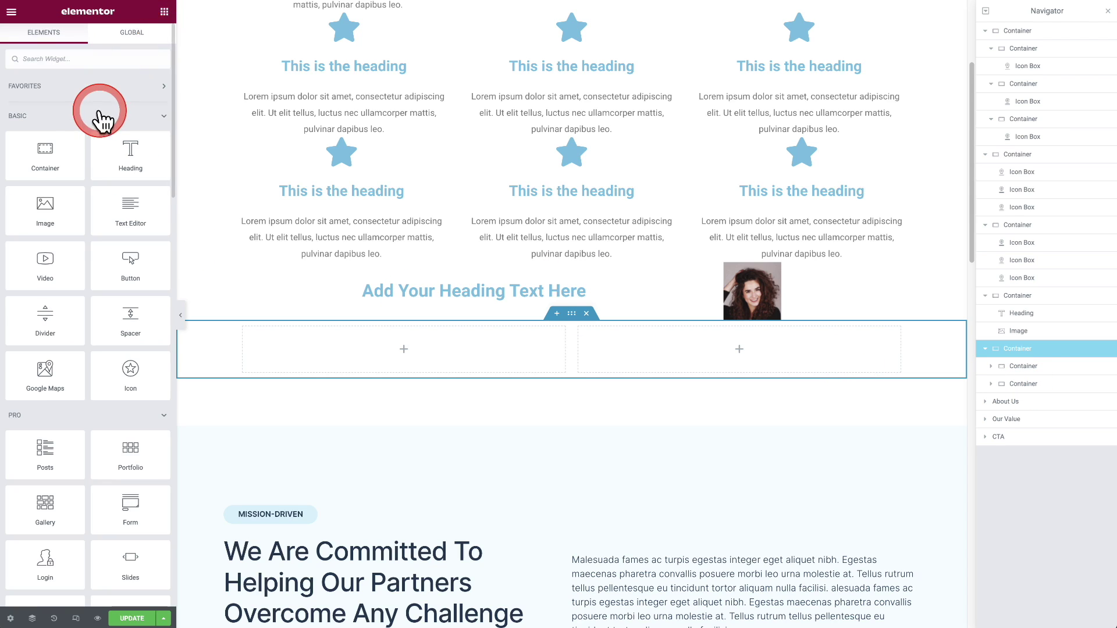
{"action": "left_click_drag", "start_coordinate": [123, 156], "coordinate": [387, 362]}
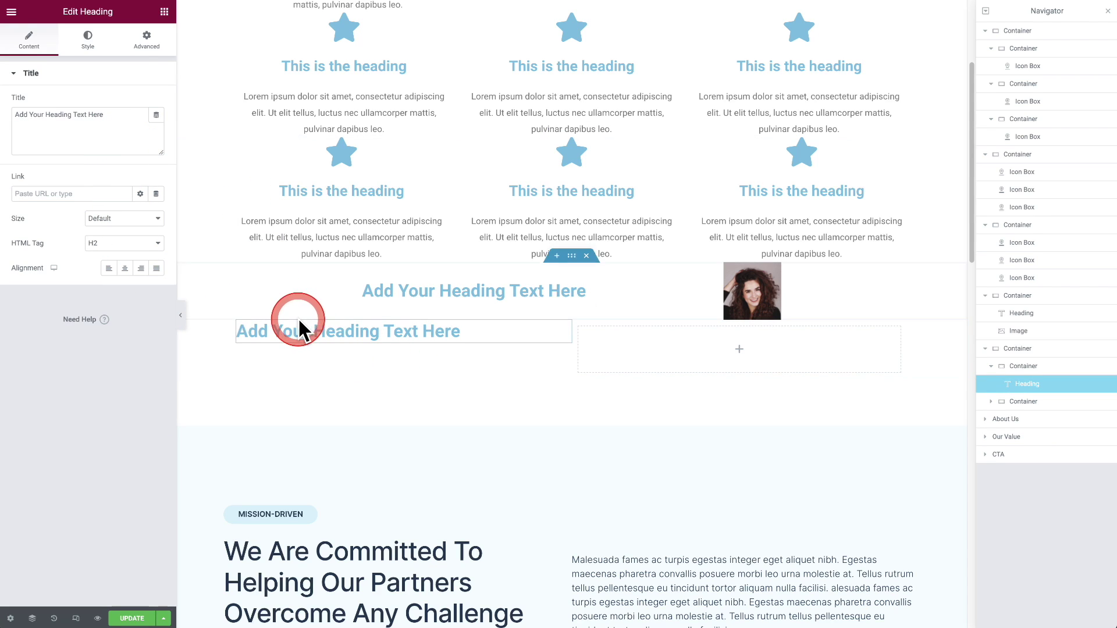
{"action": "left_click", "coordinate": [164, 11]}
{"action": "left_click_drag", "start_coordinate": [98, 207], "coordinate": [718, 353]}
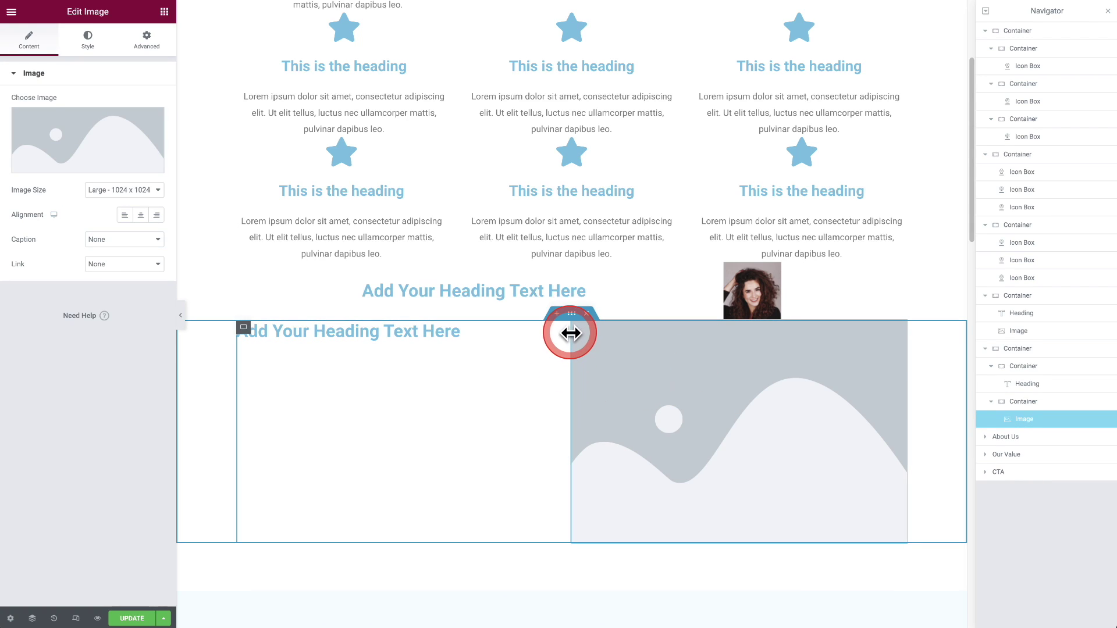
{"action": "left_click", "coordinate": [571, 315]}
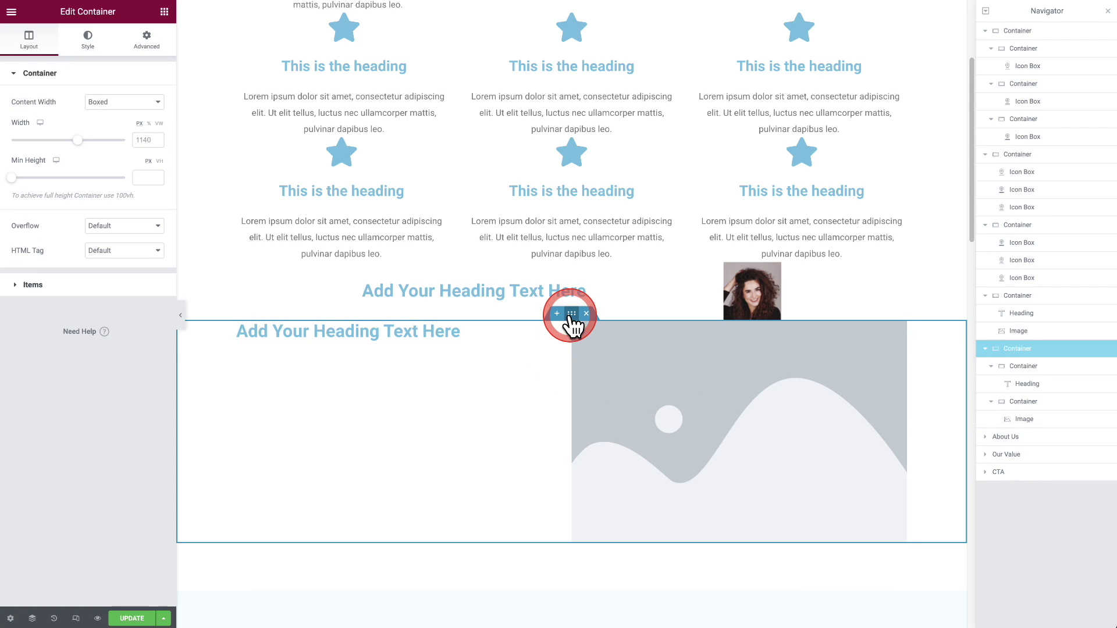
- Set the two-column container's Align Items to Center in its Items settings
{"action": "left_click", "coordinate": [37, 288]}
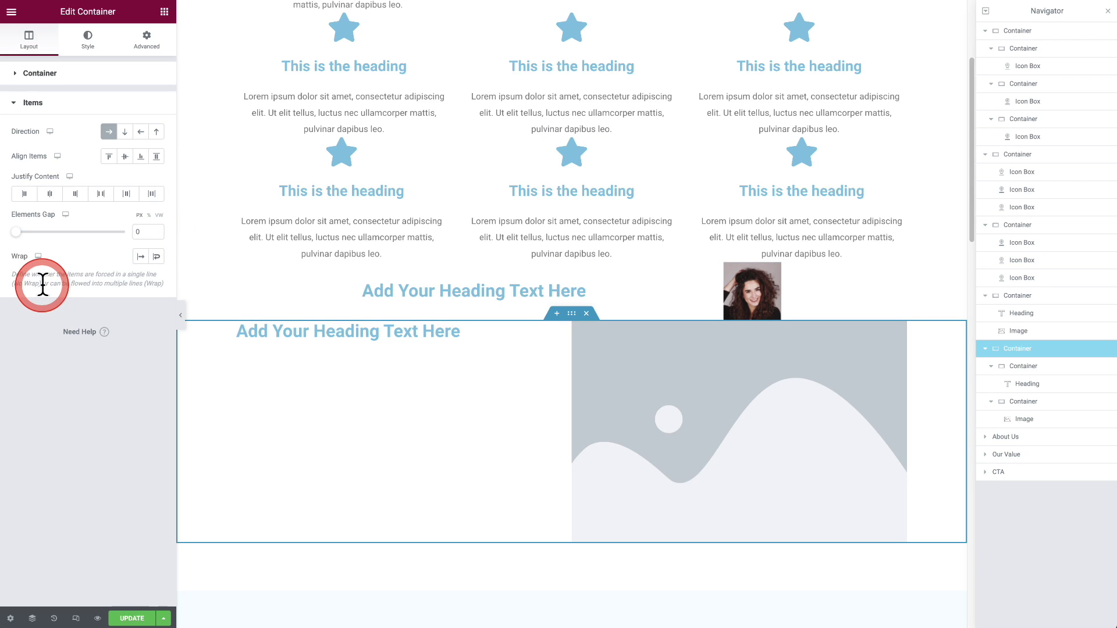
{"action": "left_click", "coordinate": [124, 156]}
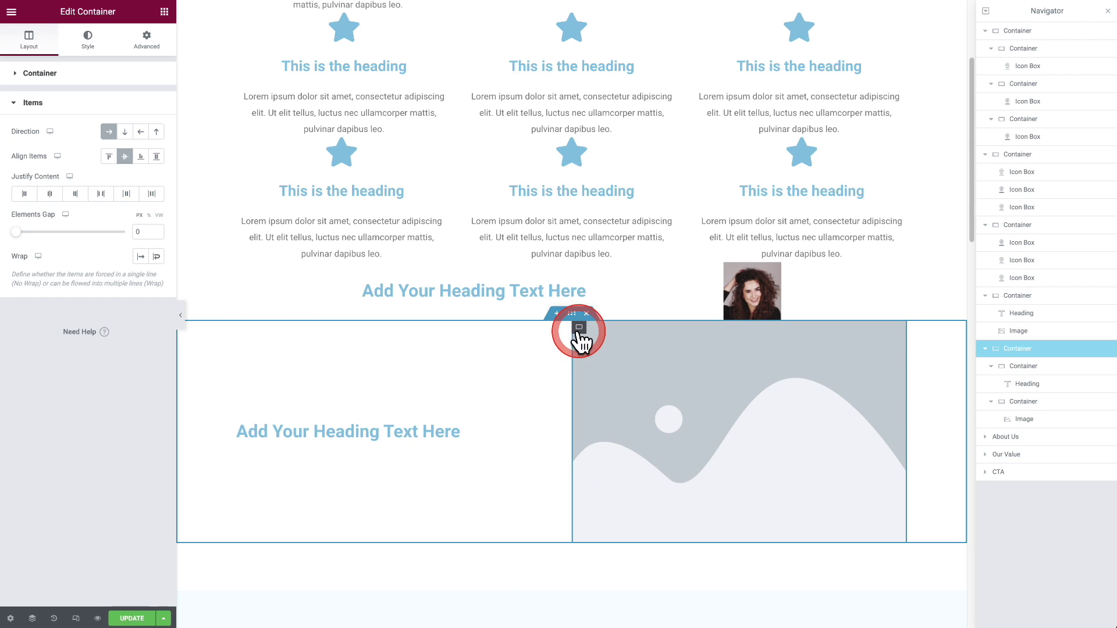
- Select the right inner container holding the image and show its Items layout settings
{"action": "left_click", "coordinate": [579, 328]}
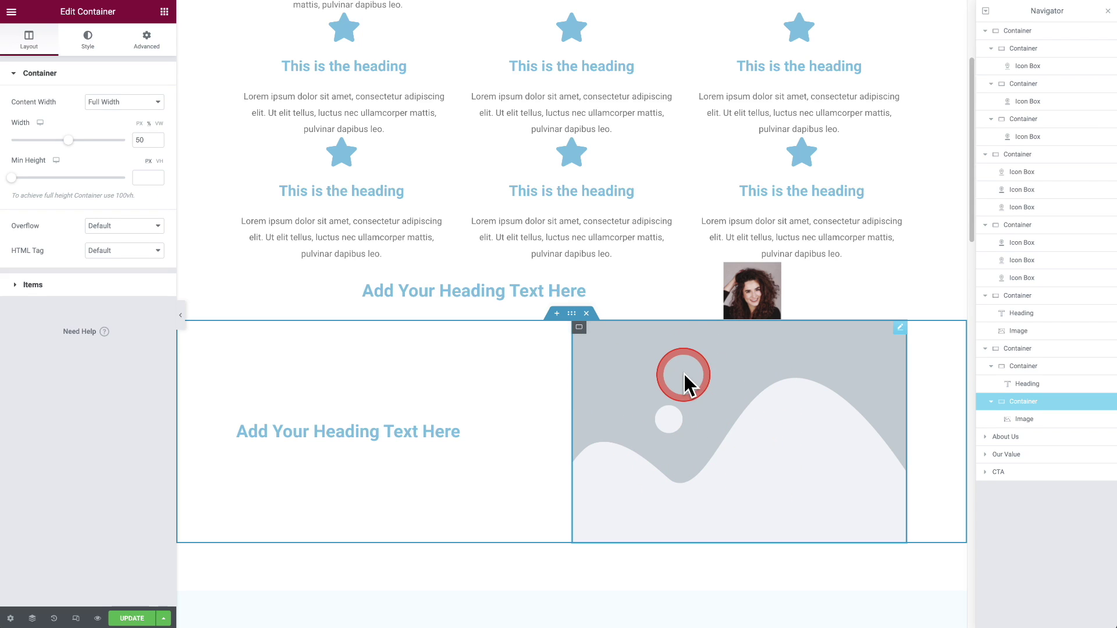
{"action": "left_click", "coordinate": [30, 286]}
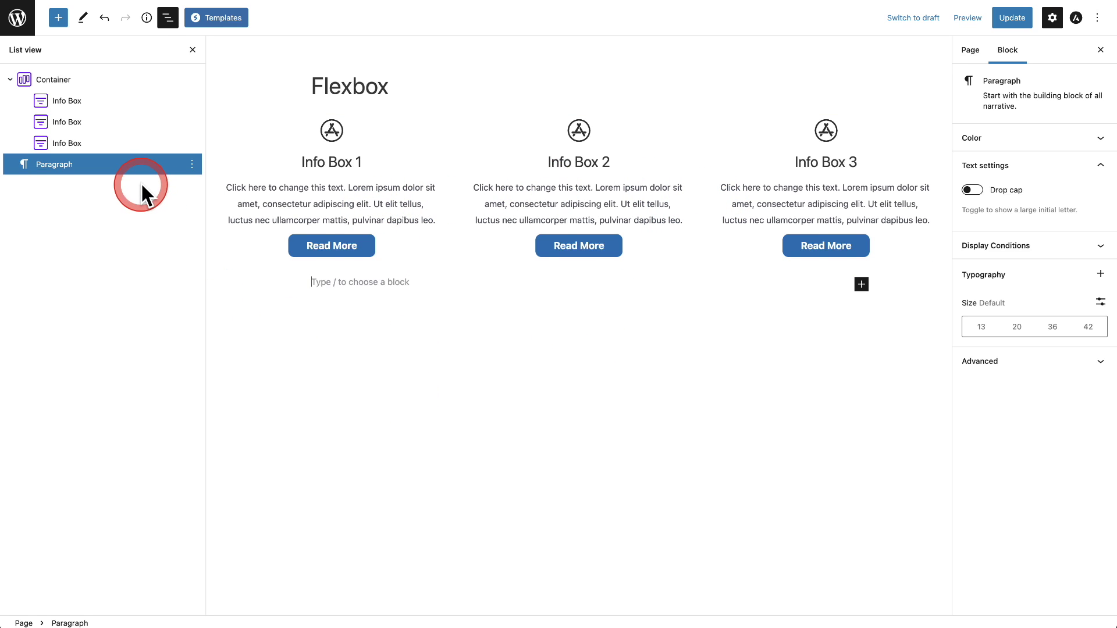
- Insert a Spectra Container block below the three Info Boxes from the block inserter
{"action": "left_click", "coordinate": [59, 21]}
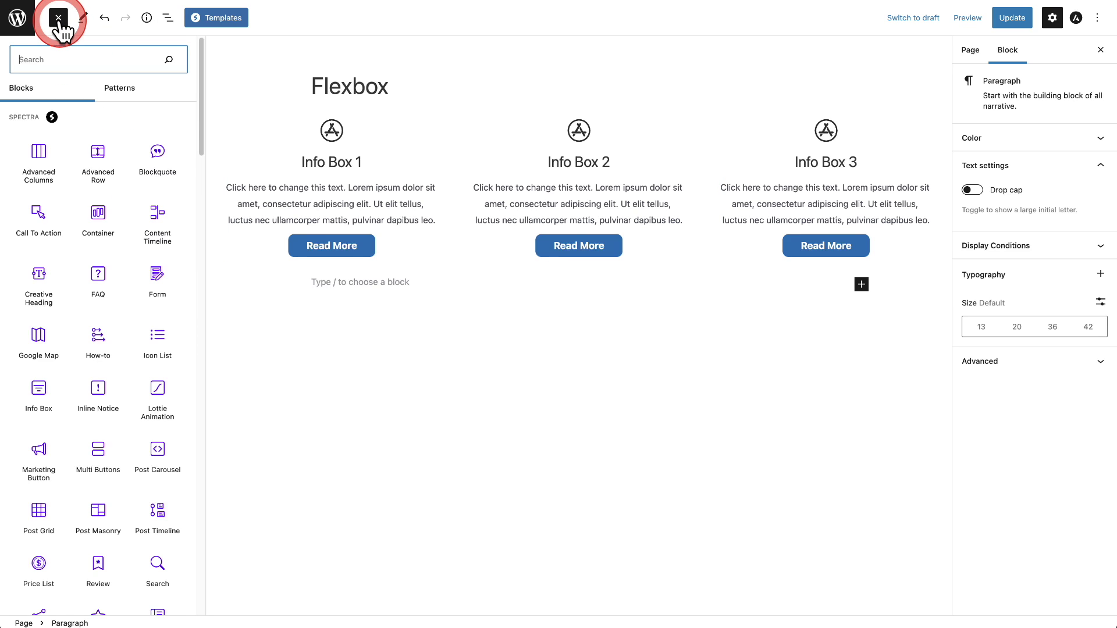
{"action": "left_click", "coordinate": [101, 216]}
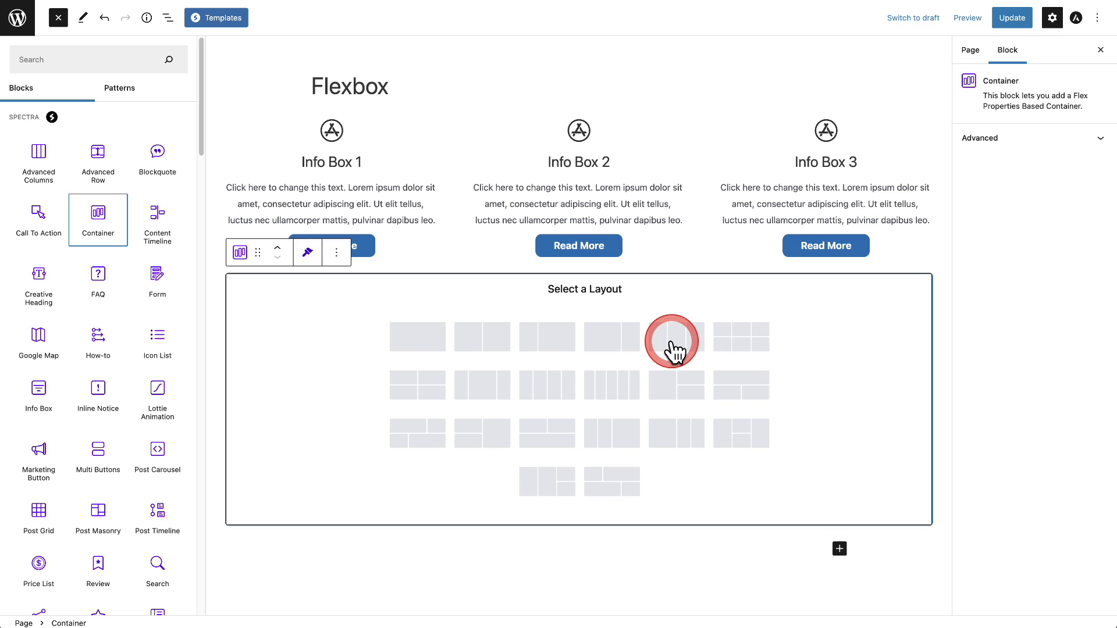
- Give the container a single-column layout and insert an Info Box found by searching 'ico'
{"action": "left_click", "coordinate": [414, 337]}
{"action": "left_click", "coordinate": [317, 334]}
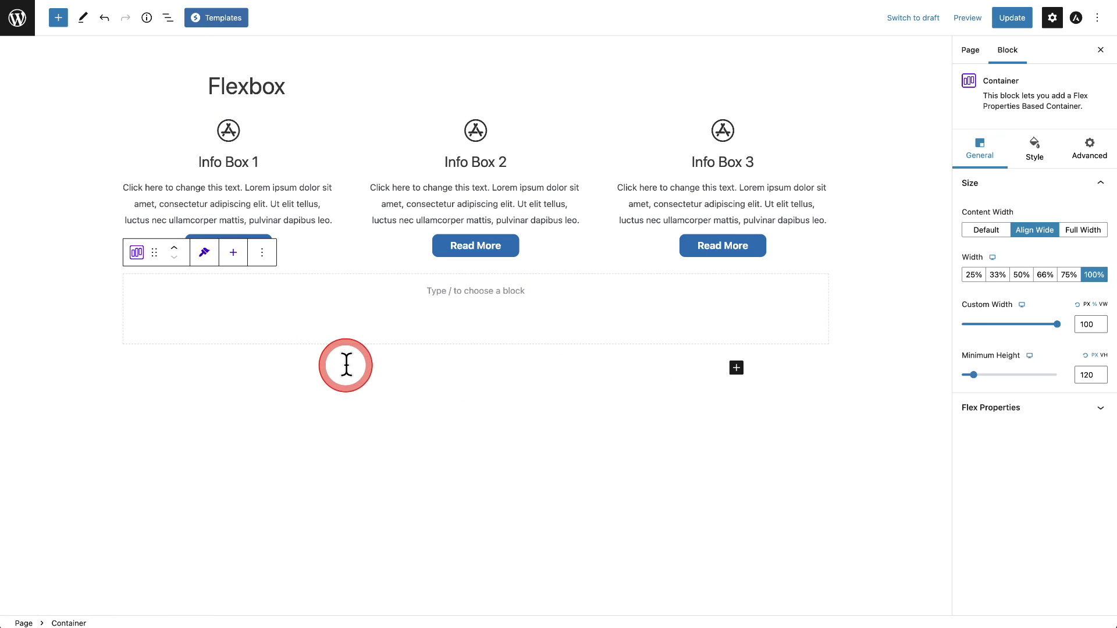
{"action": "left_click", "coordinate": [234, 254]}
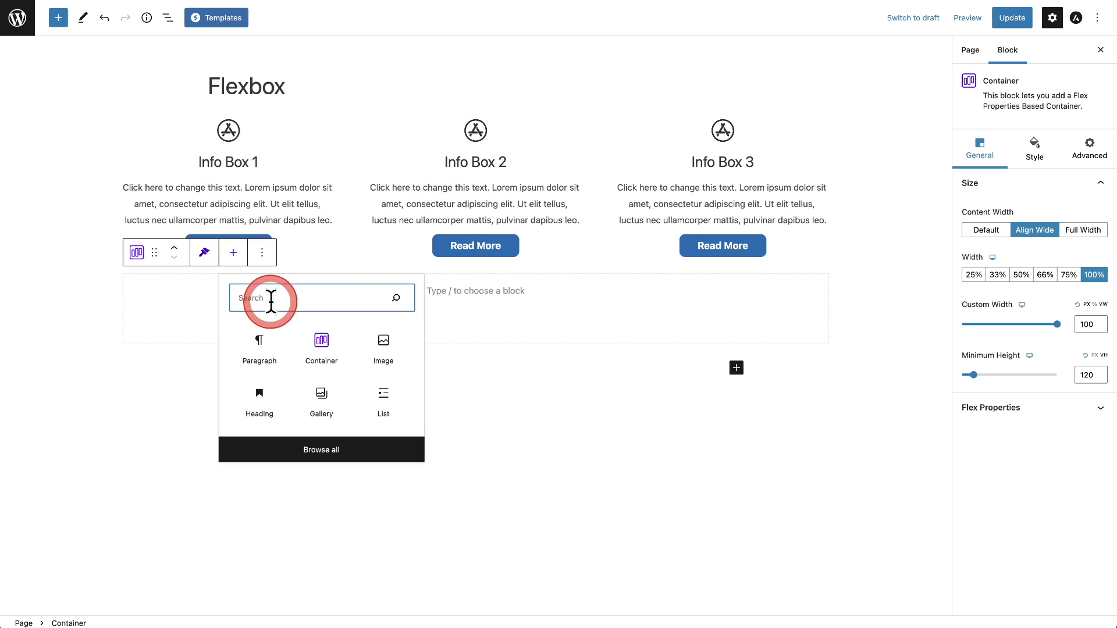
{"action": "type", "text": "icon"}
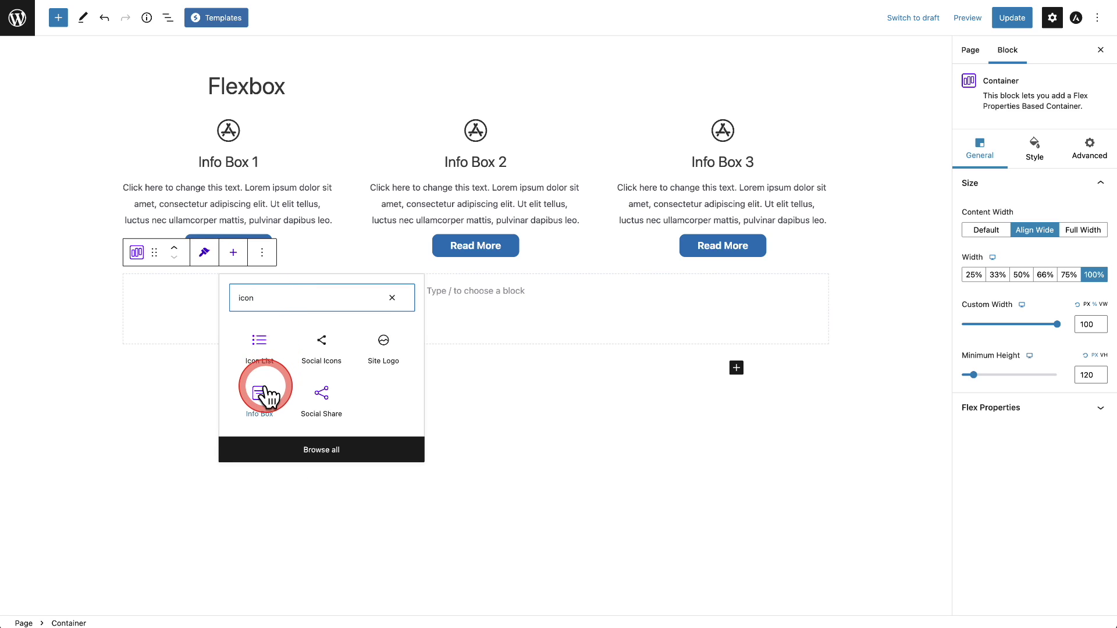
{"action": "left_click", "coordinate": [259, 393]}
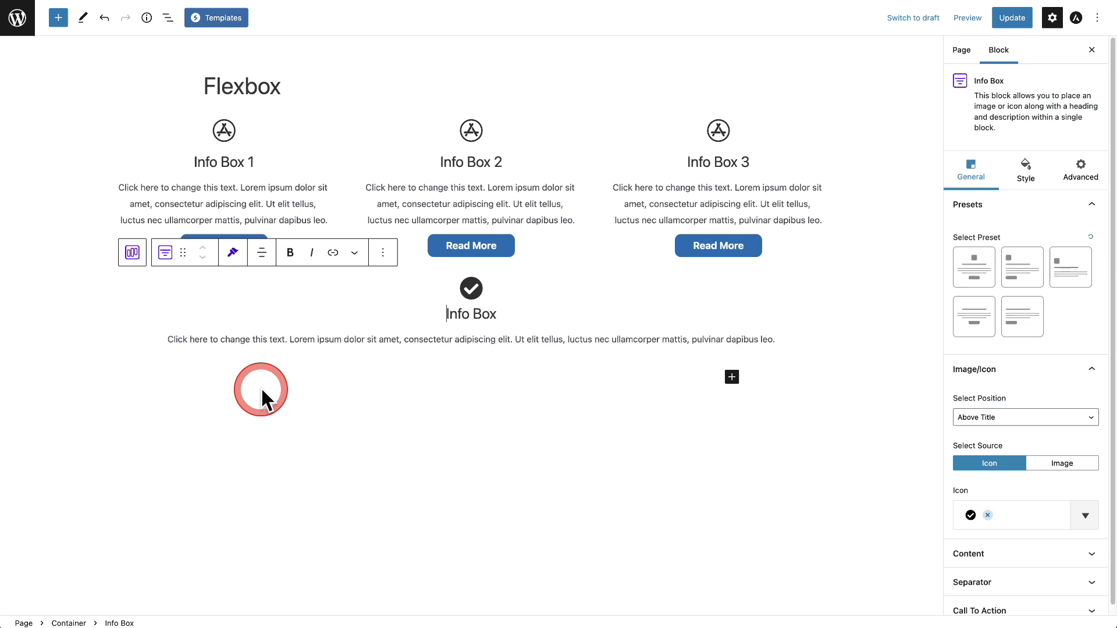
- Duplicate the Info Box twice so three check-icon Info Boxes stack in the container
{"action": "left_click", "coordinate": [407, 331]}
{"action": "left_click", "coordinate": [290, 253]}
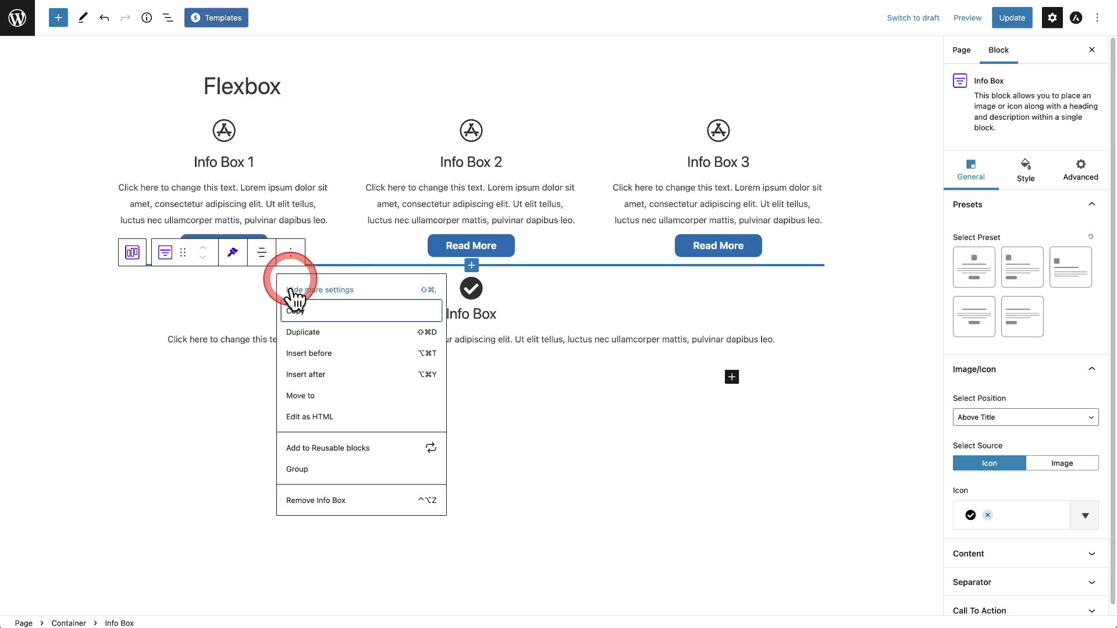
{"action": "left_click", "coordinate": [311, 333]}
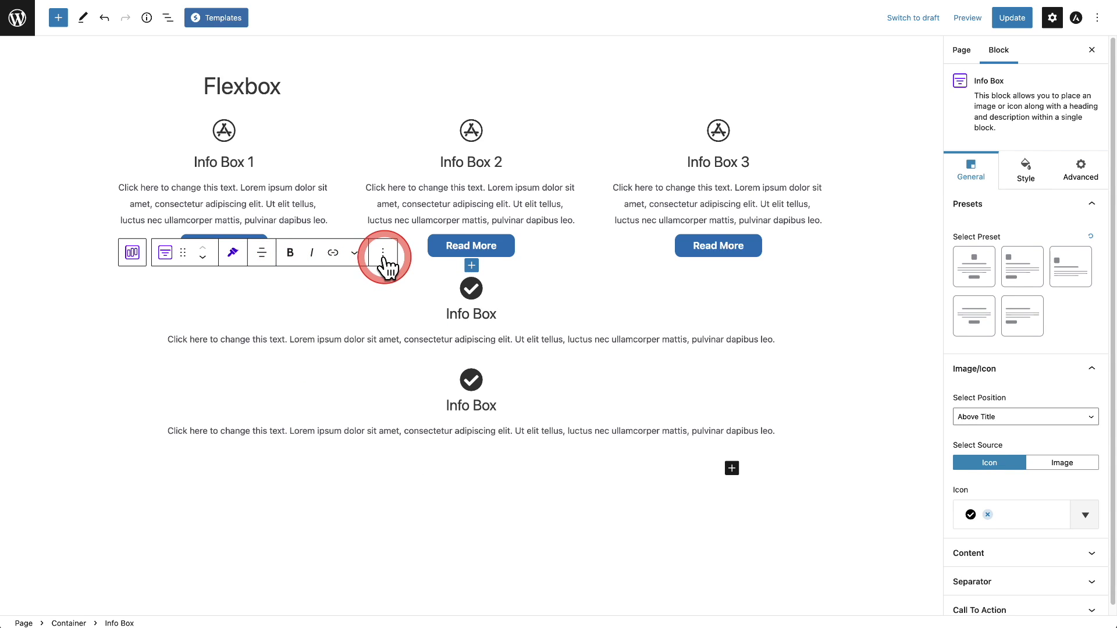
{"action": "left_click", "coordinate": [384, 262]}
{"action": "left_click", "coordinate": [406, 331]}
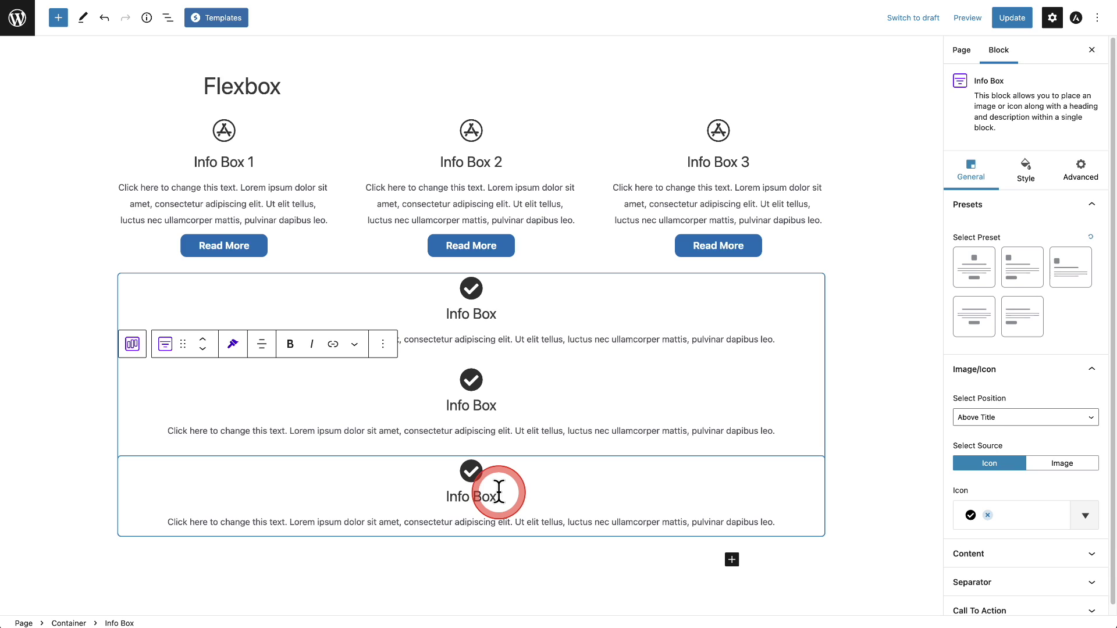
- Select the new container in List View and set its Flex Properties Direction to Row
{"action": "left_click", "coordinate": [167, 18]}
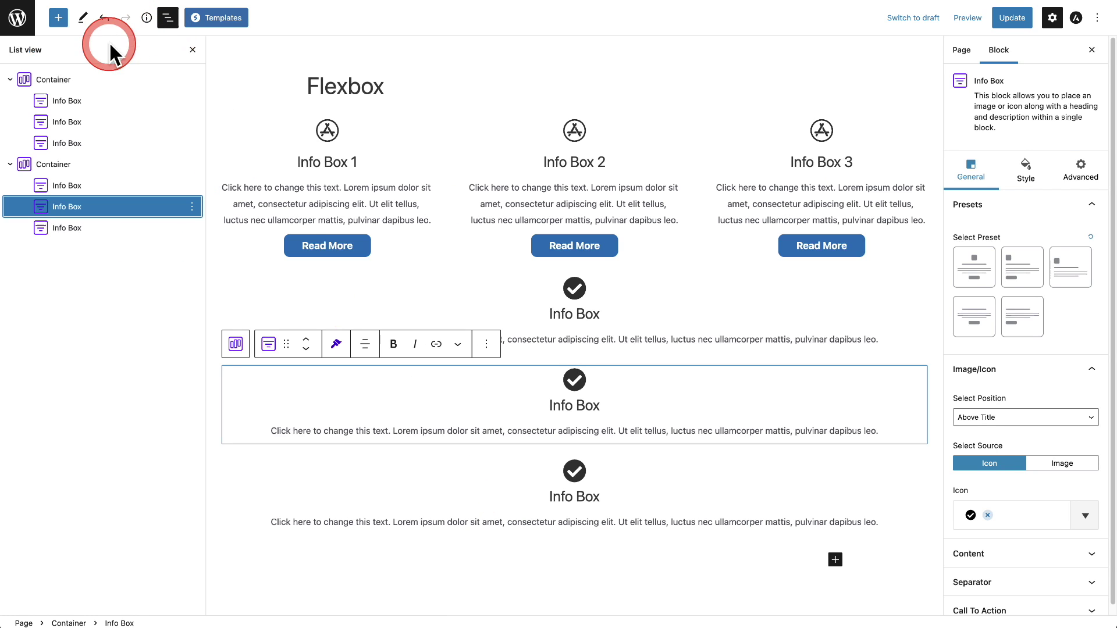
{"action": "left_click", "coordinate": [58, 165]}
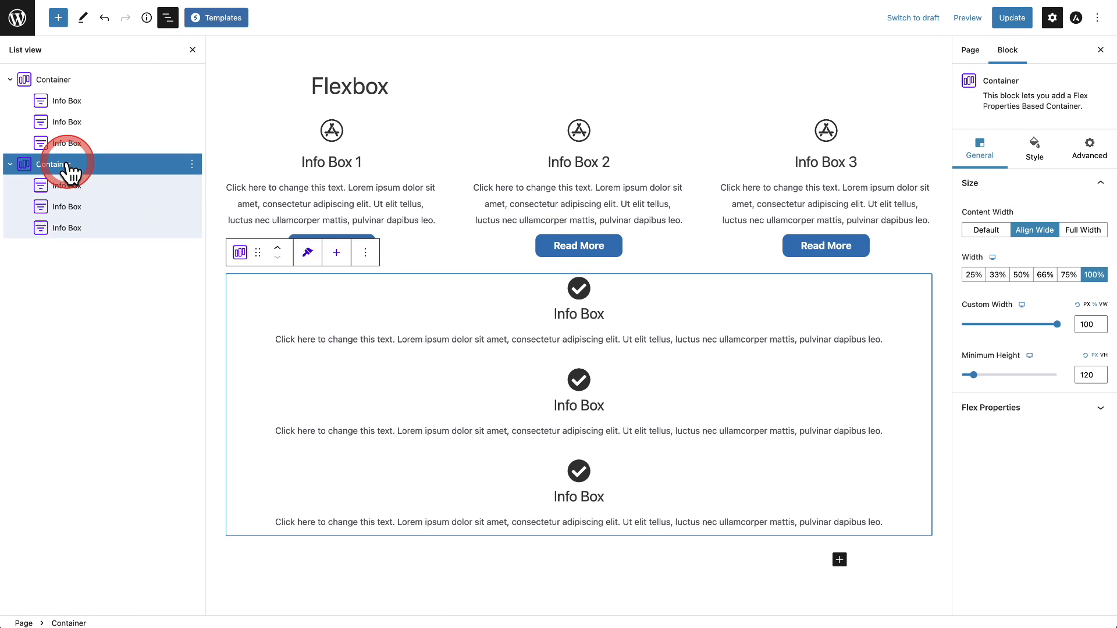
{"action": "left_click", "coordinate": [1035, 256]}
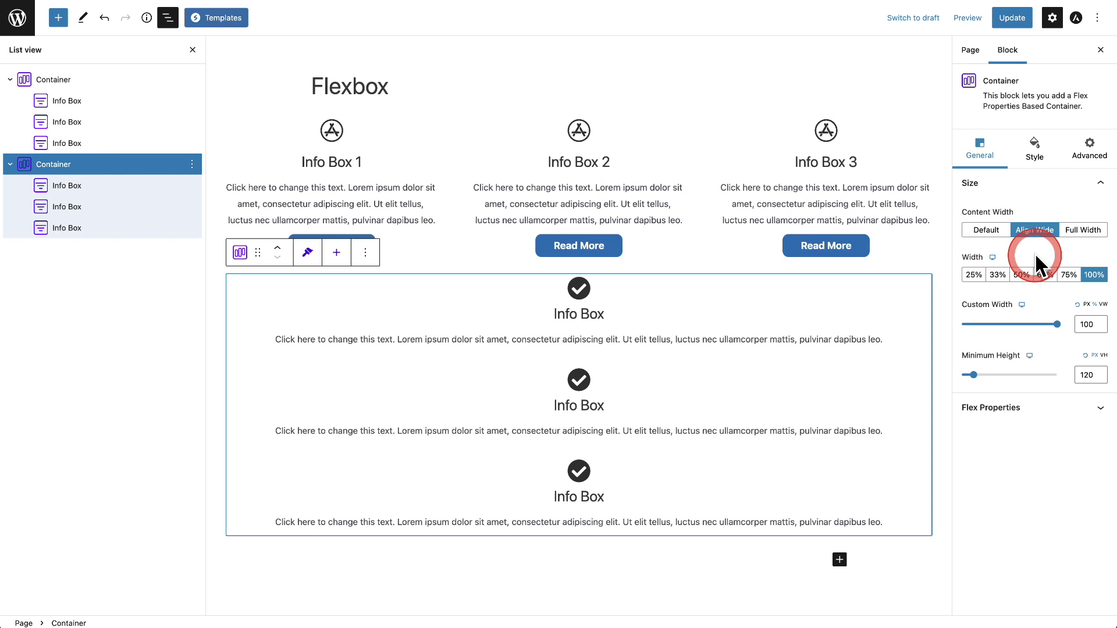
{"action": "left_click", "coordinate": [983, 414]}
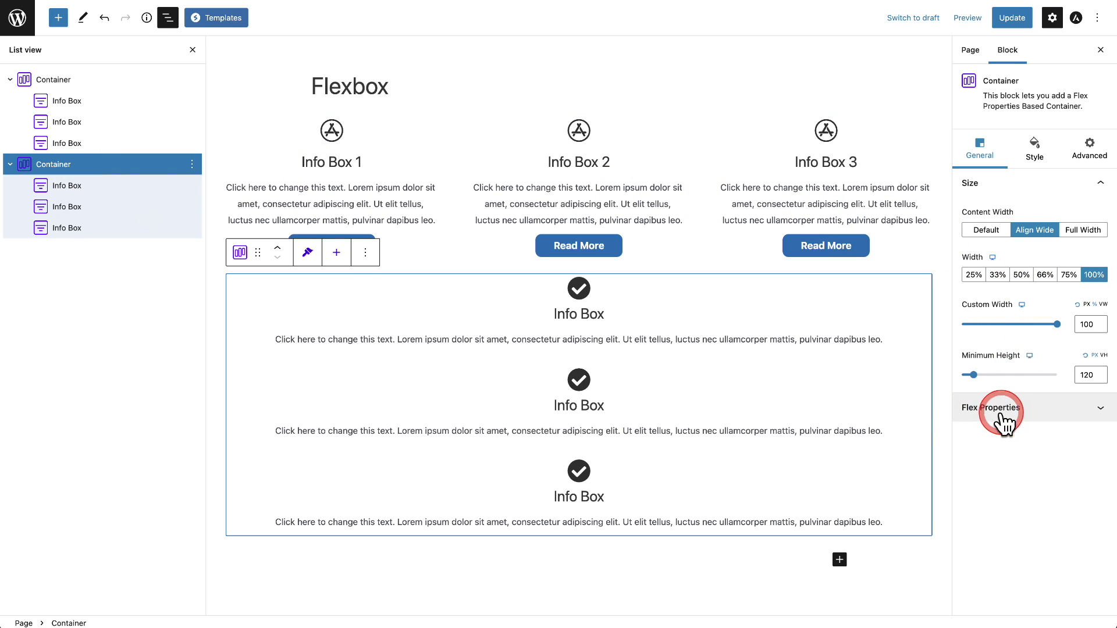
{"action": "left_click", "coordinate": [1002, 410]}
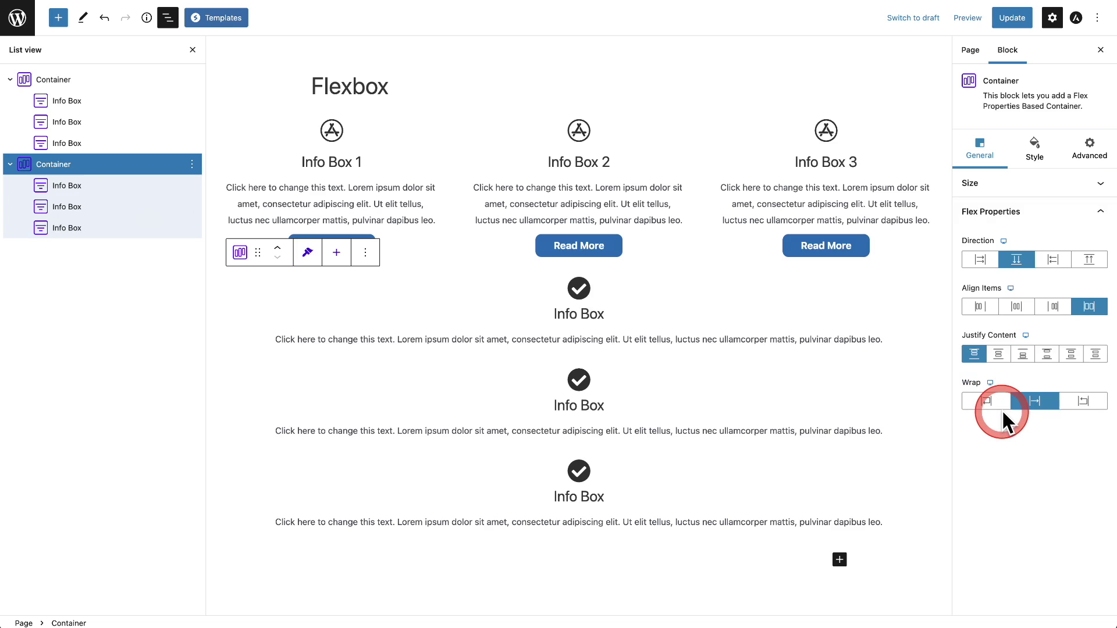
{"action": "left_click", "coordinate": [983, 259]}
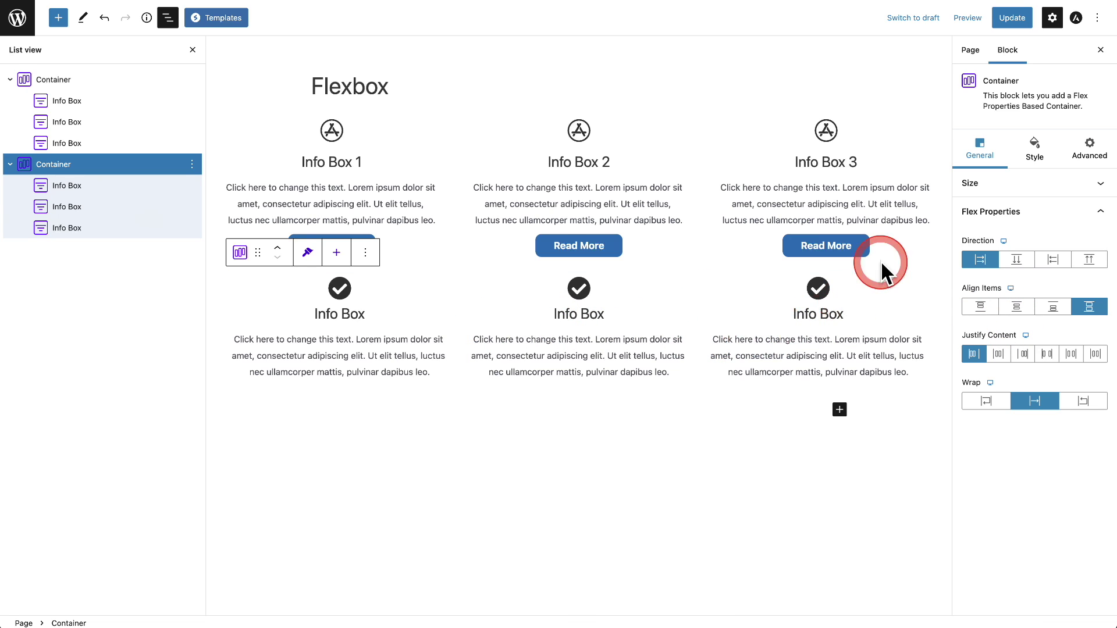
- Show the container's Style tab with the Spacing panel expanded to reach Column Gap
{"action": "left_click", "coordinate": [1018, 156]}
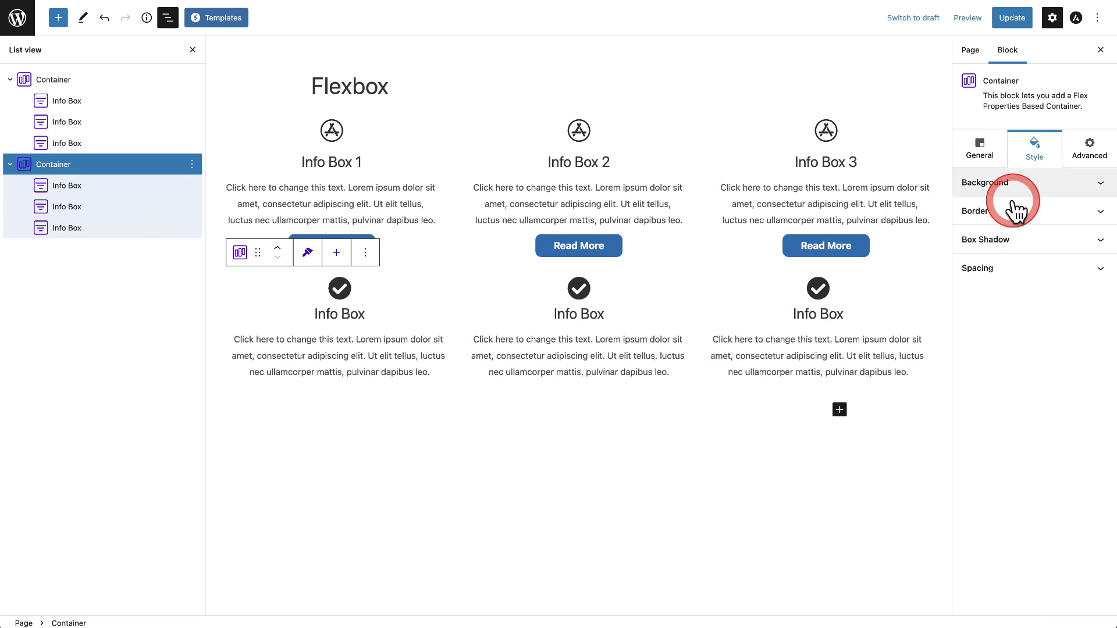
{"action": "left_click", "coordinate": [980, 269]}
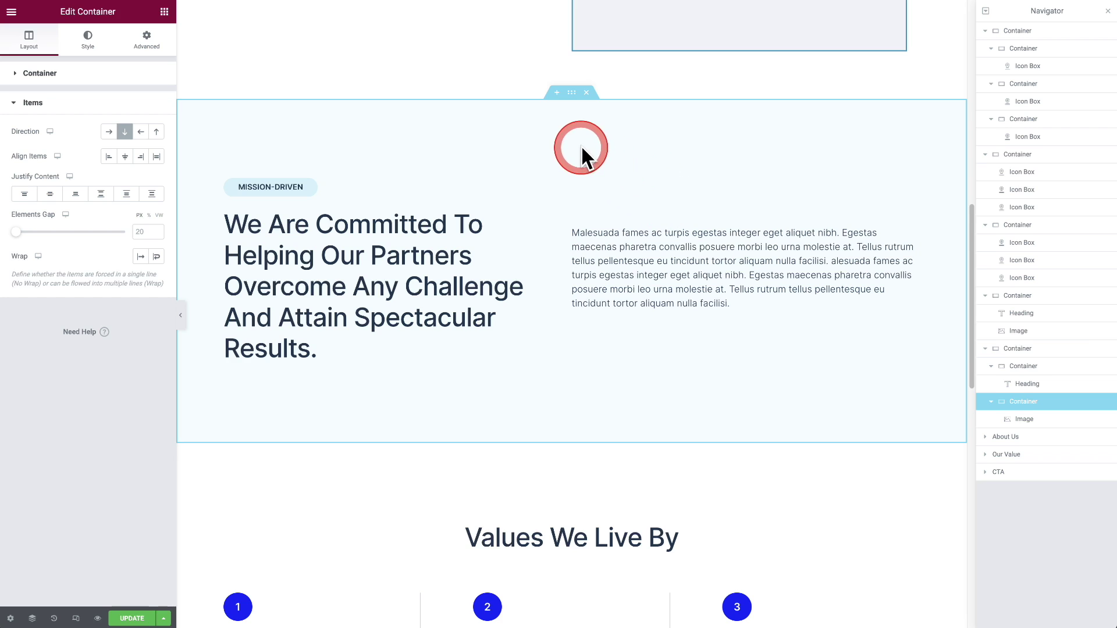
- Select the legacy About Us section to show its Edit Section layout settings with the Convert option
{"action": "left_click", "coordinate": [570, 97]}
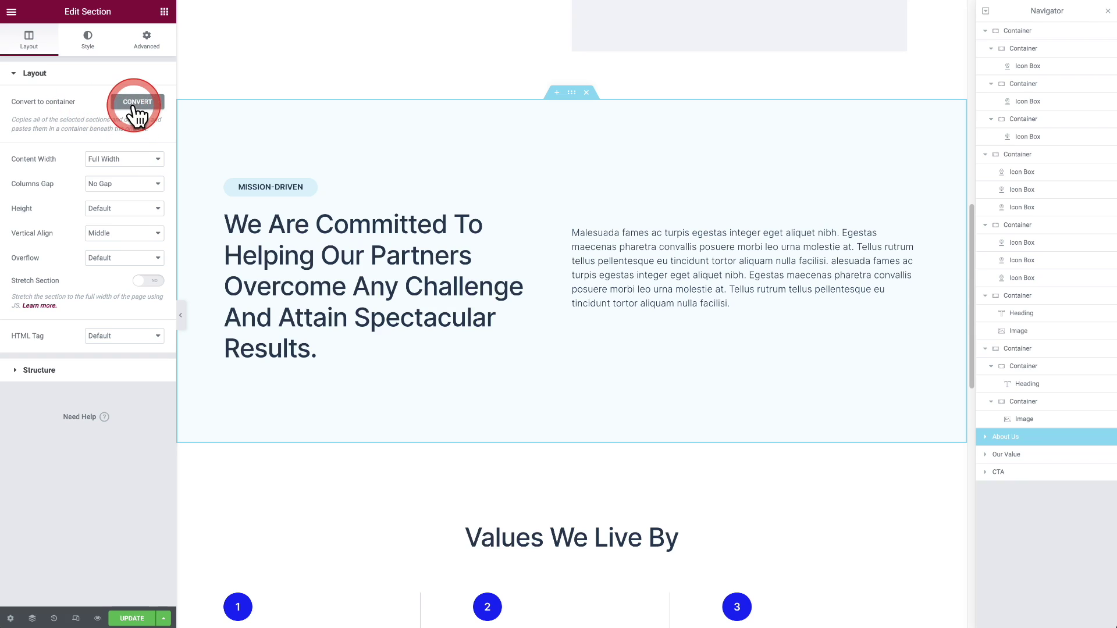
{"action": "left_click", "coordinate": [761, 178]}
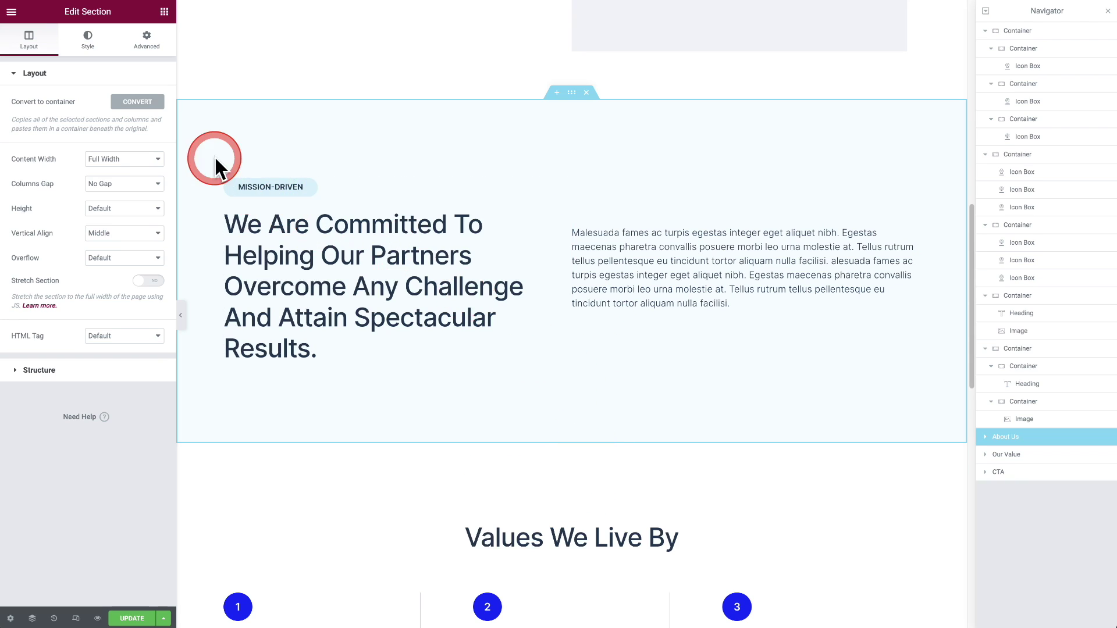
- Convert the About Us section into a container copy, then move down to Values We Live By
{"action": "left_click", "coordinate": [137, 101]}
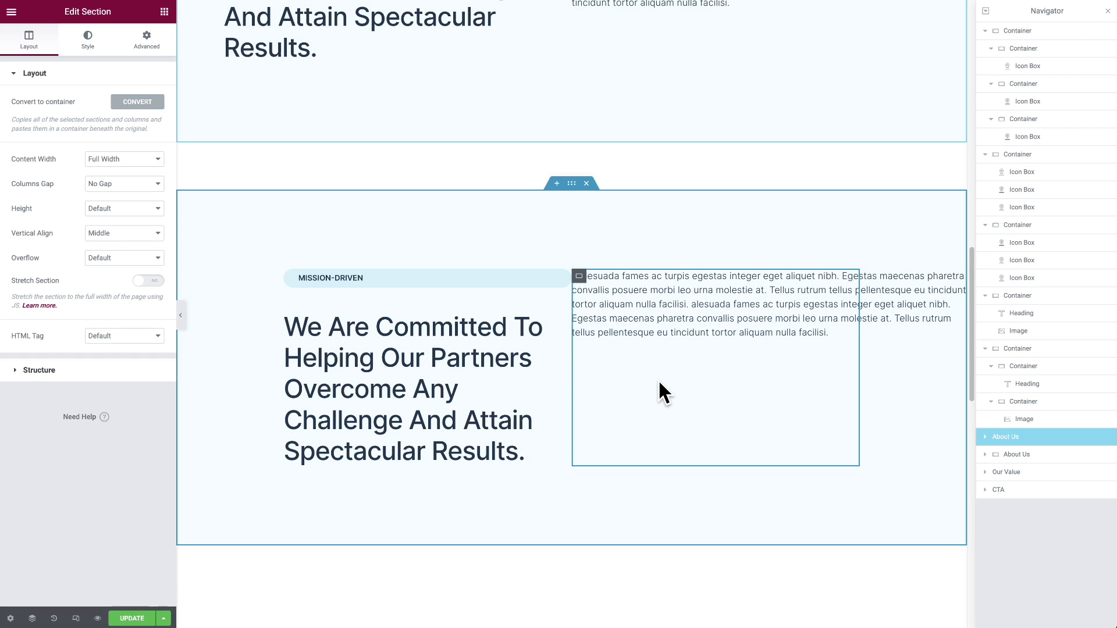
{"action": "left_click", "coordinate": [676, 412]}
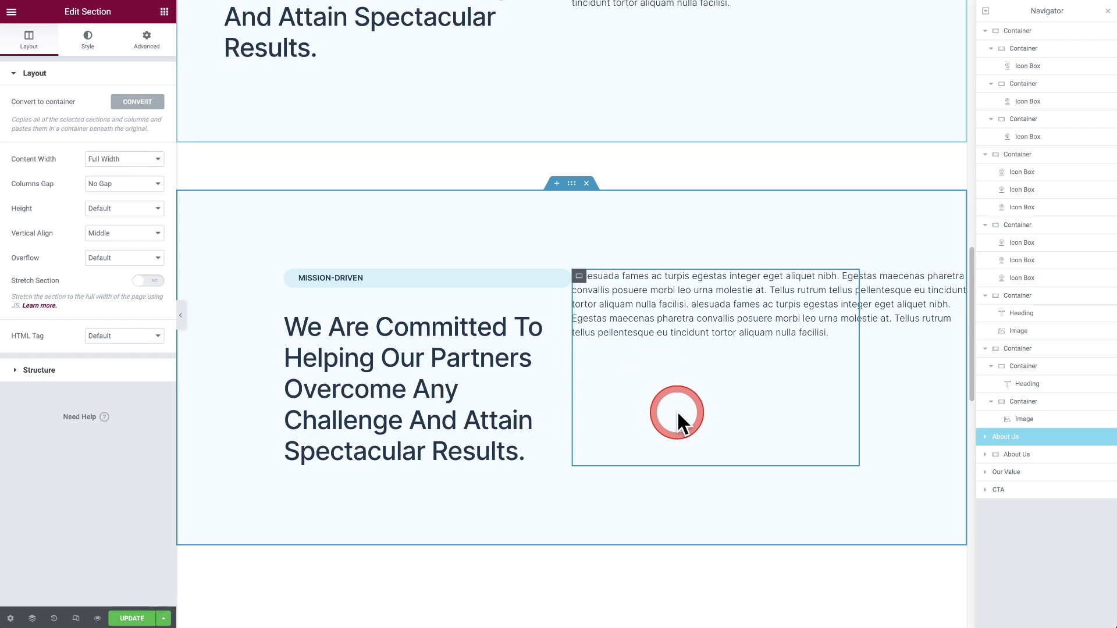
{"action": "scroll", "coordinate": [662, 366], "scroll_direction": "down", "scroll_amount": 5}
{"action": "left_click", "coordinate": [663, 367]}
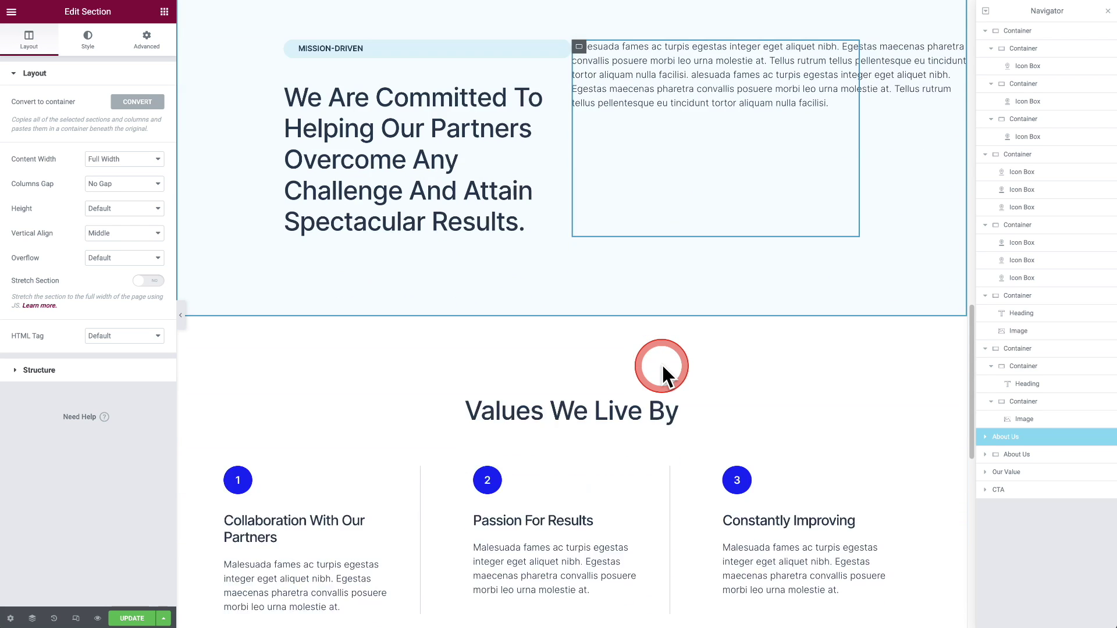
{"action": "scroll", "coordinate": [661, 367], "scroll_direction": "down", "scroll_amount": 2}
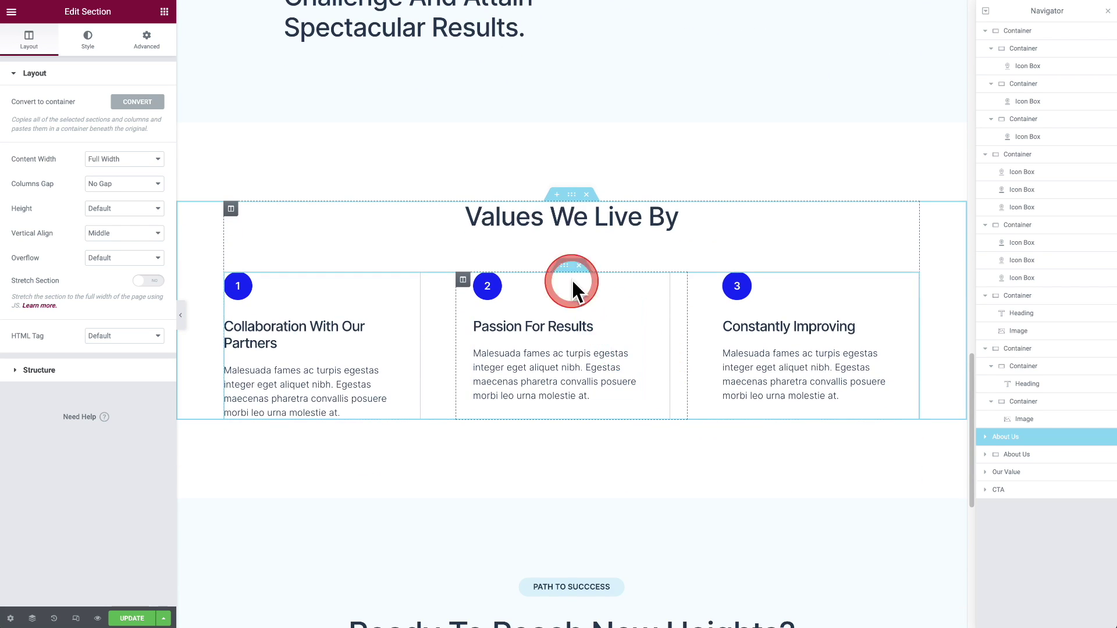
- Convert both the Our Value section and the CTA section into container copies
{"action": "left_click", "coordinate": [571, 197]}
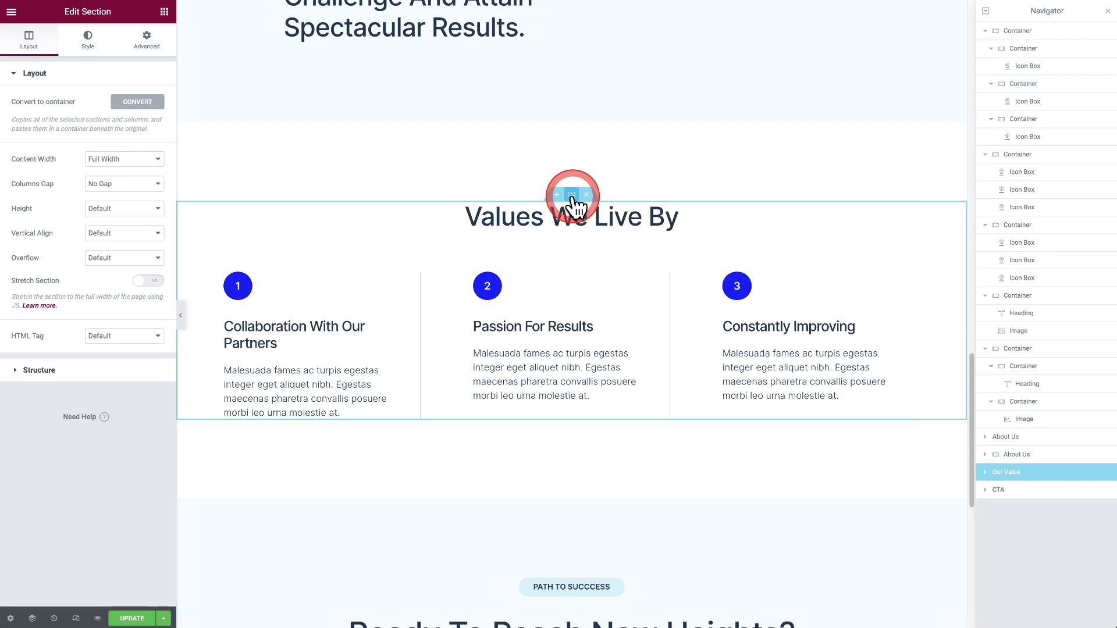
{"action": "left_click", "coordinate": [137, 102]}
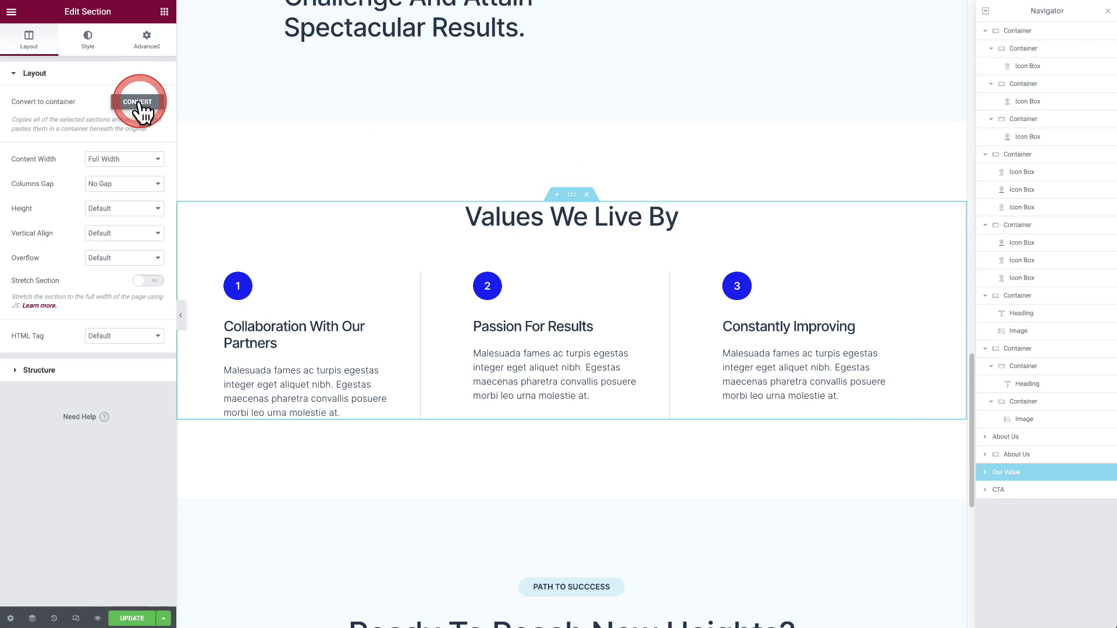
{"action": "scroll", "coordinate": [400, 172], "scroll_direction": "down", "scroll_amount": 3}
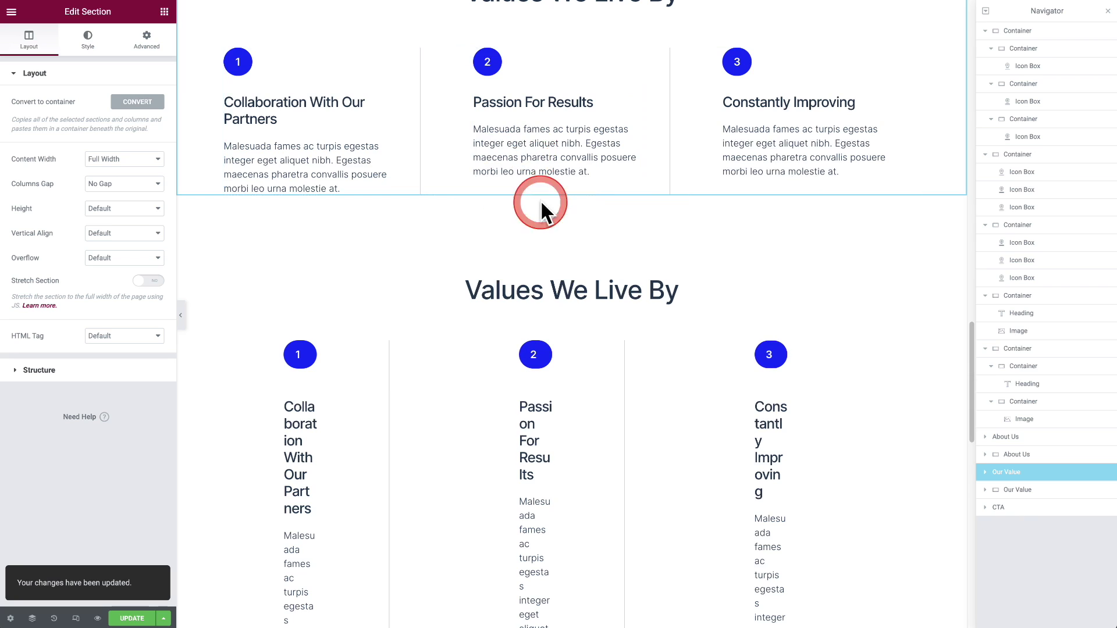
{"action": "scroll", "coordinate": [564, 443], "scroll_direction": "down", "scroll_amount": 10}
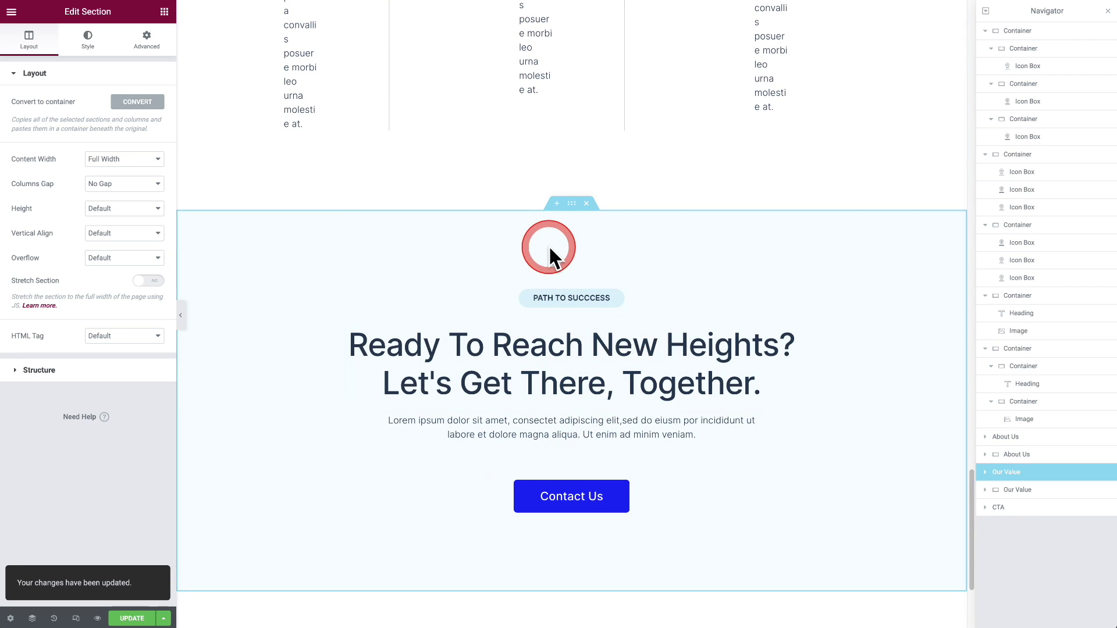
{"action": "left_click", "coordinate": [572, 203]}
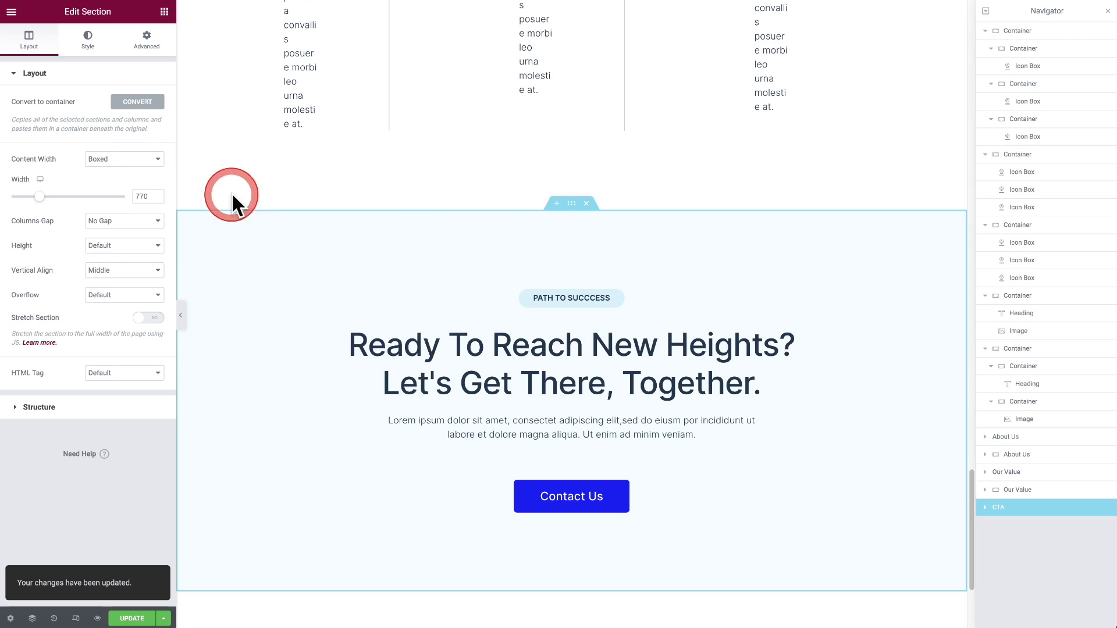
{"action": "left_click", "coordinate": [115, 107]}
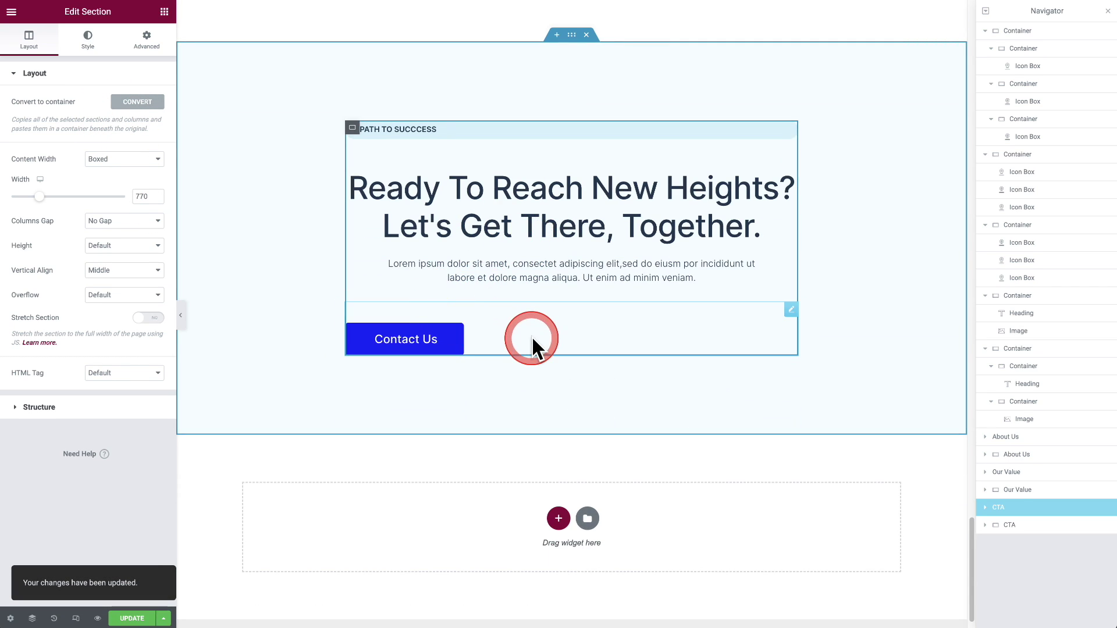
- Set the Contact Us button's alignment to Center in the converted CTA container, then select the Path To Success heading
{"action": "left_click", "coordinate": [538, 337]}
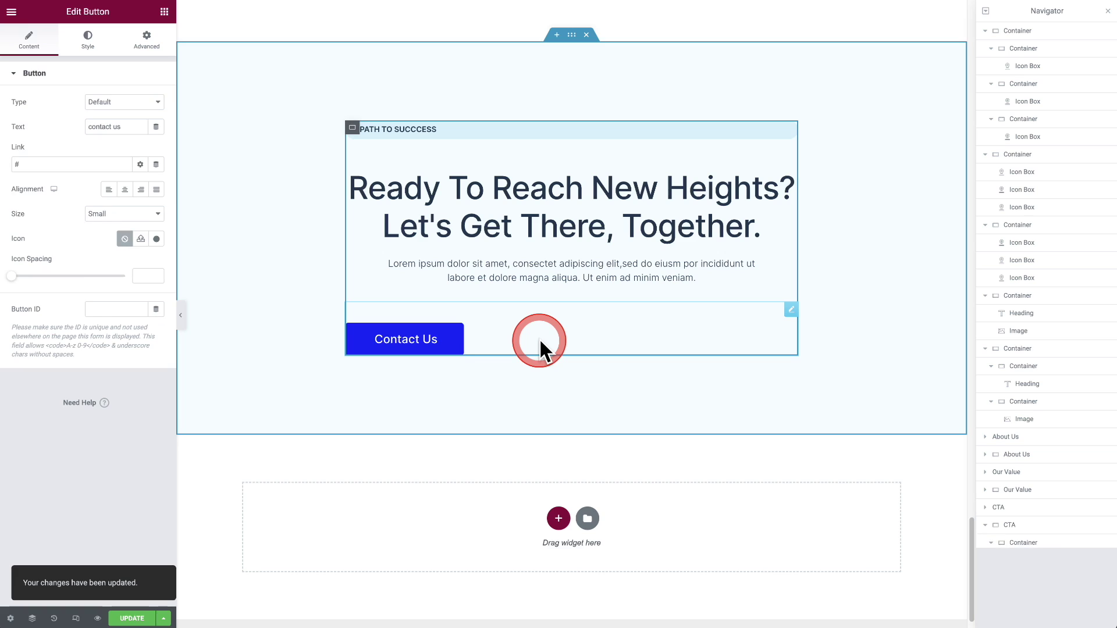
{"action": "left_click", "coordinate": [124, 189]}
{"action": "left_click", "coordinate": [434, 126]}
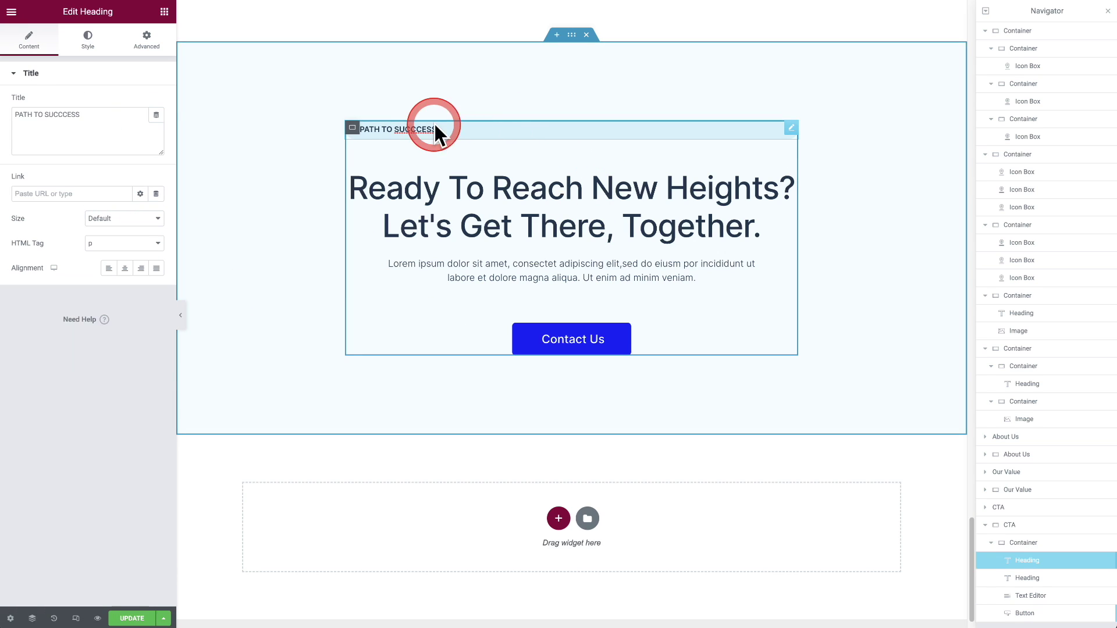
{"action": "scroll", "coordinate": [512, 236], "scroll_direction": "up", "scroll_amount": 6}
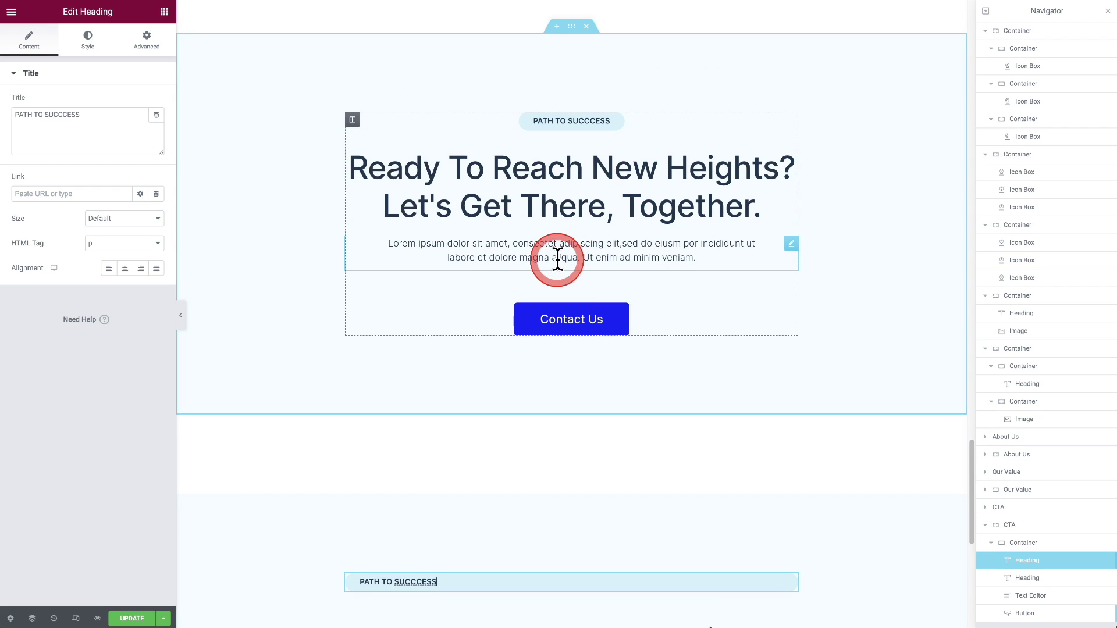
{"action": "scroll", "coordinate": [556, 261], "scroll_direction": "down", "scroll_amount": 5}
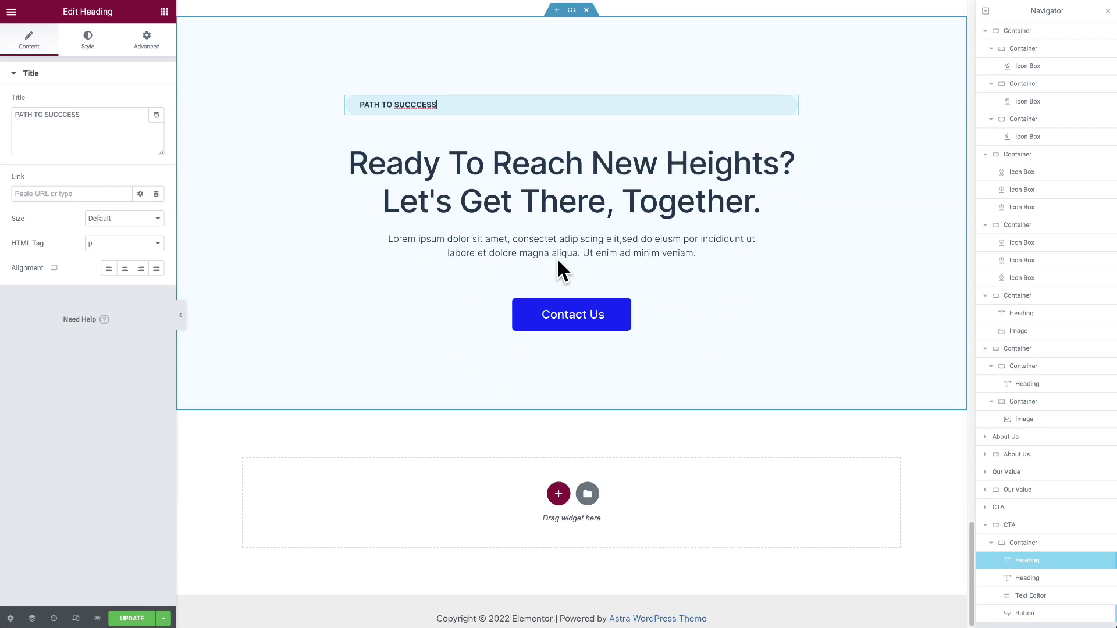